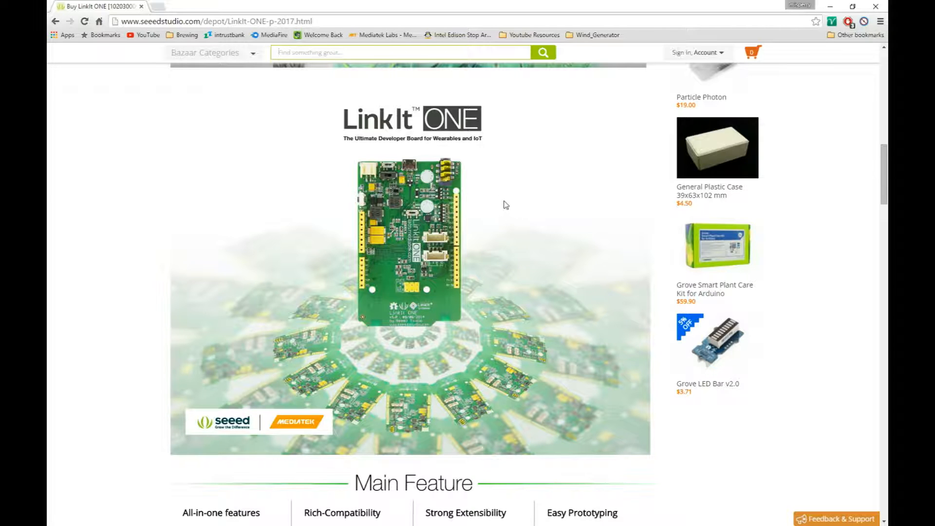
{"action": "scroll", "coordinate": [511, 207], "scroll_direction": "down", "scroll_amount": 4}
{"action": "scroll", "coordinate": [440, 219], "scroll_direction": "down", "scroll_amount": 2}
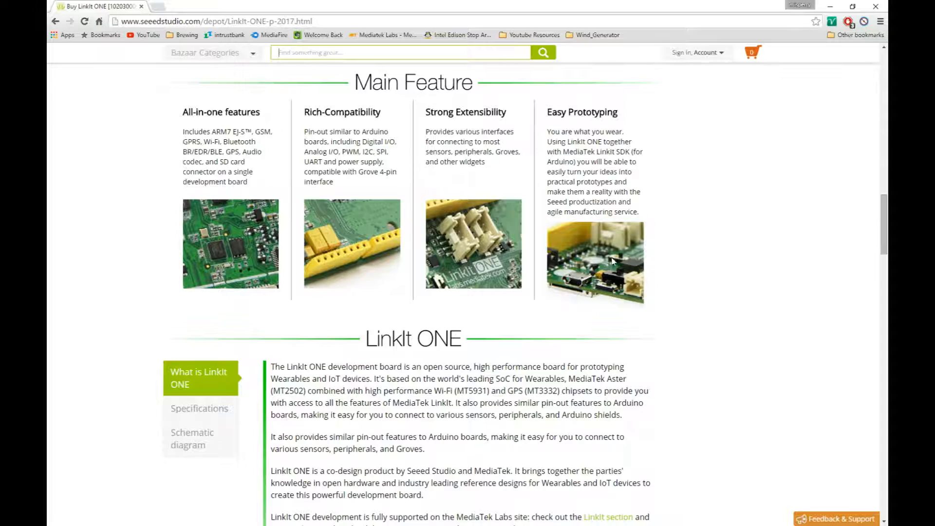
{"action": "scroll", "coordinate": [212, 199], "scroll_direction": "down", "scroll_amount": 3}
{"action": "scroll", "coordinate": [189, 191], "scroll_direction": "down", "scroll_amount": 2}
{"action": "scroll", "coordinate": [189, 191], "scroll_direction": "down", "scroll_amount": 3}
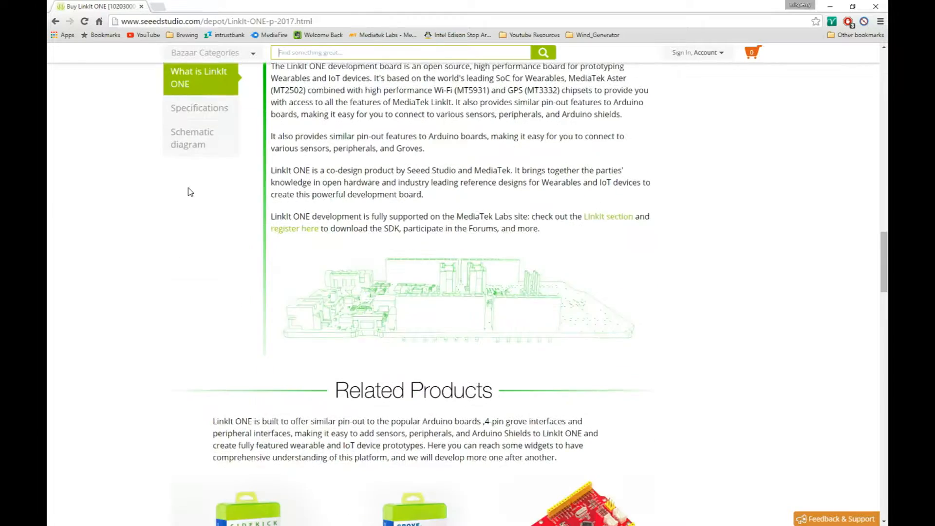
{"action": "scroll", "coordinate": [189, 191], "scroll_direction": "down", "scroll_amount": 2}
{"action": "scroll", "coordinate": [189, 191], "scroll_direction": "up", "scroll_amount": 2}
{"action": "scroll", "coordinate": [188, 188], "scroll_direction": "up", "scroll_amount": 8}
{"action": "scroll", "coordinate": [189, 187], "scroll_direction": "up", "scroll_amount": 6}
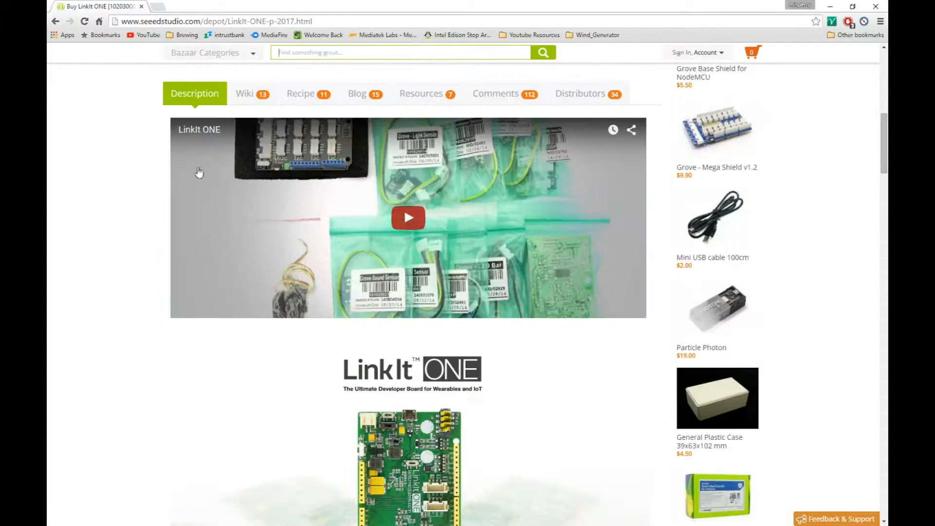
{"action": "scroll", "coordinate": [200, 172], "scroll_direction": "down", "scroll_amount": 3}
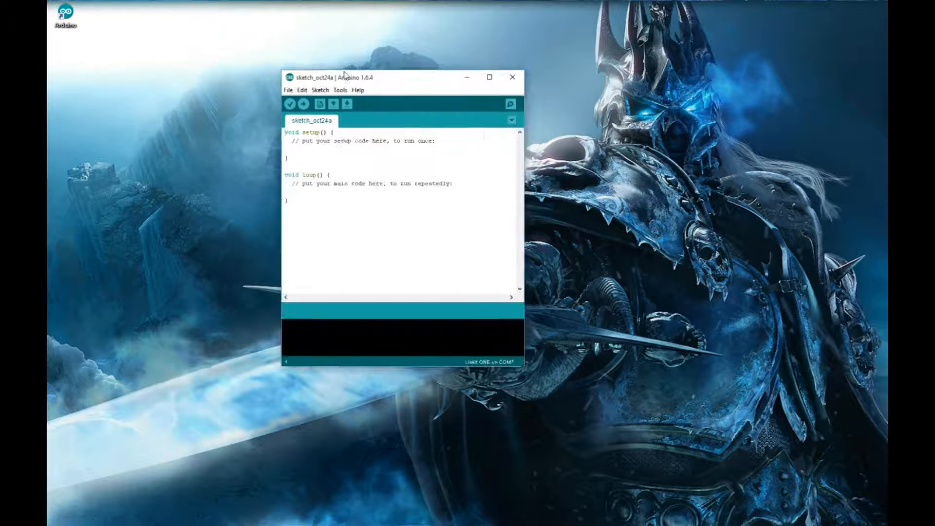
Step: Centre the new sketch window and bring up the Tools board settings
{"action": "left_click_drag", "start_coordinate": [409, 67], "coordinate": [475, 97]}
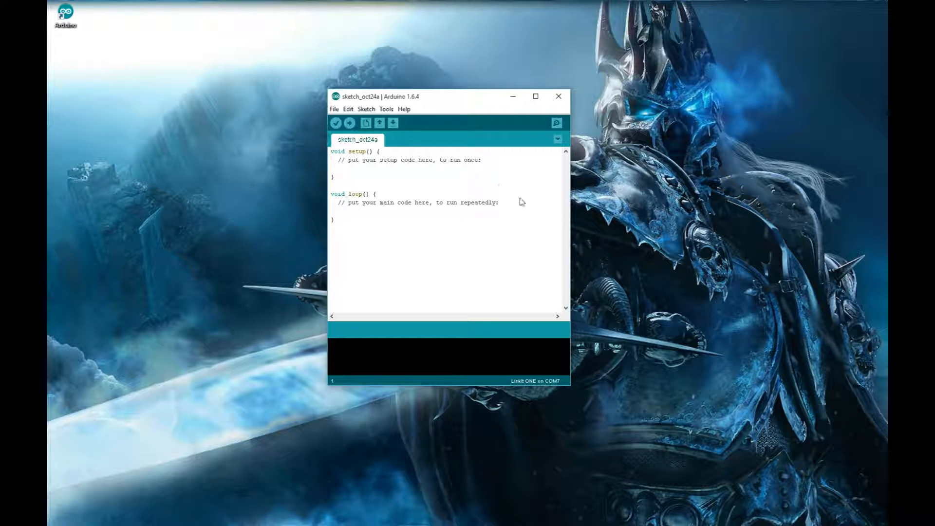
{"action": "left_click_drag", "start_coordinate": [416, 99], "coordinate": [407, 71]}
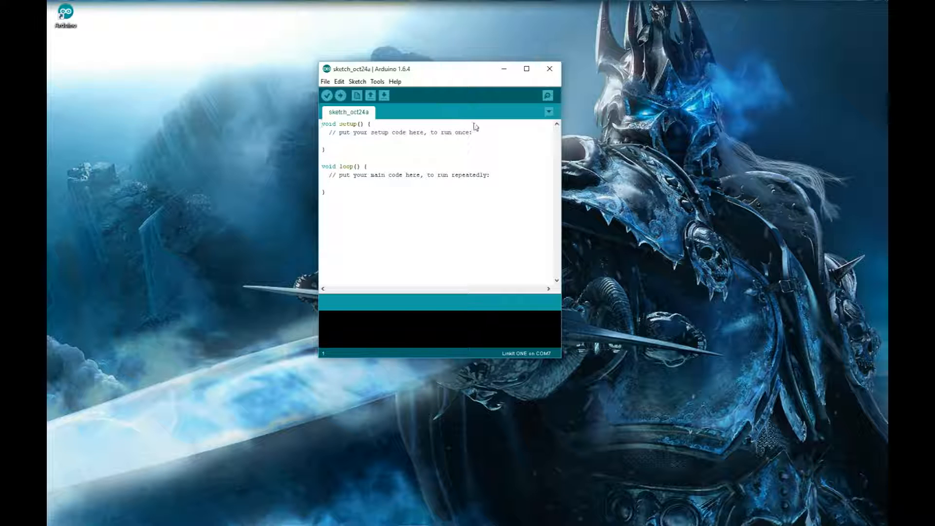
{"action": "left_click", "coordinate": [399, 82]}
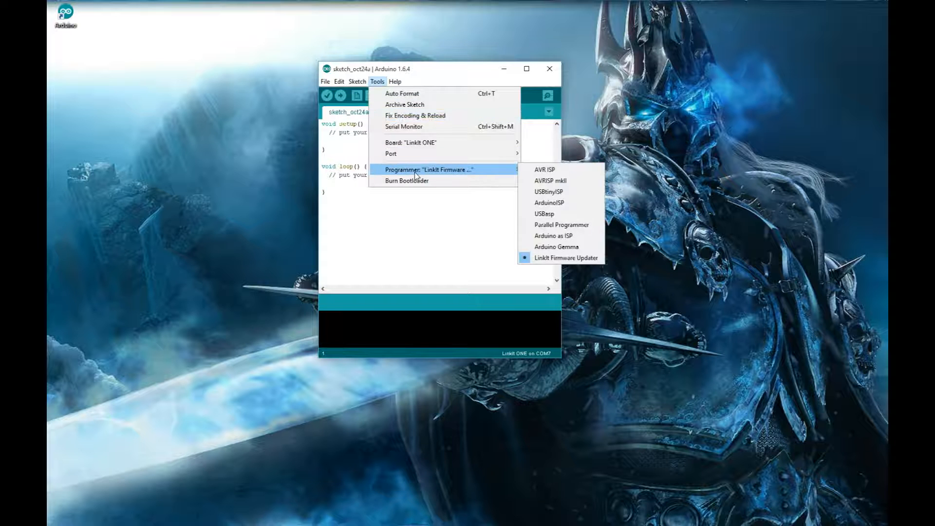
{"action": "mouse_move", "coordinate": [411, 142]}
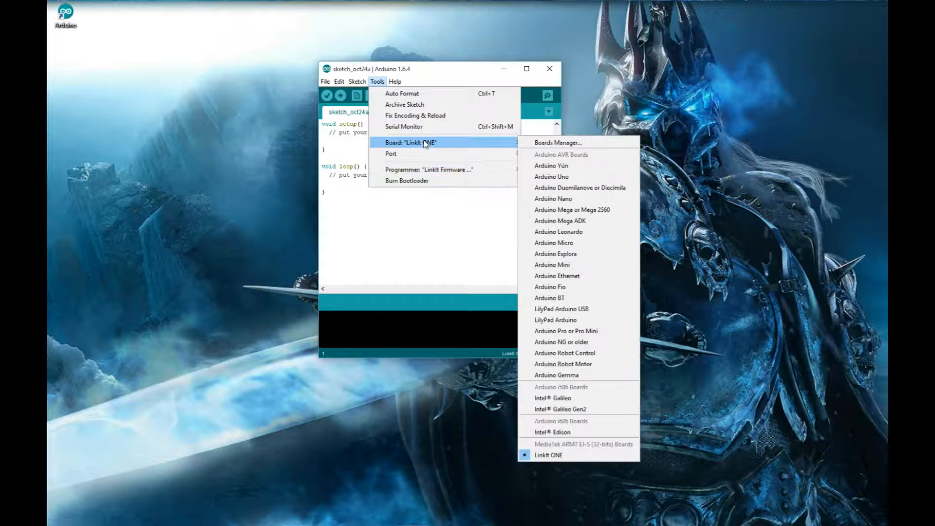
Step: Review installed packages in Boards Manager and close it to return to the blank sketch
{"action": "left_click", "coordinate": [551, 146]}
{"action": "scroll", "coordinate": [460, 203], "scroll_direction": "down", "scroll_amount": 5}
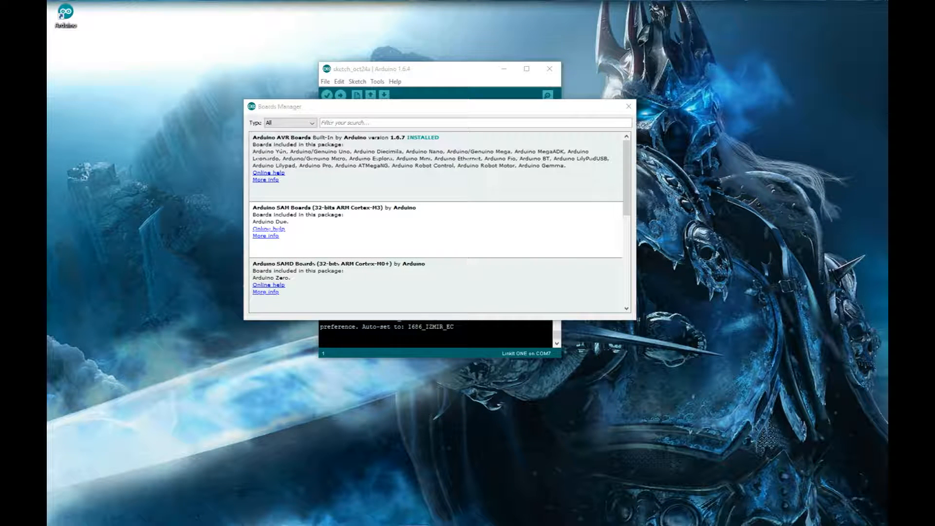
{"action": "left_click", "coordinate": [502, 109]}
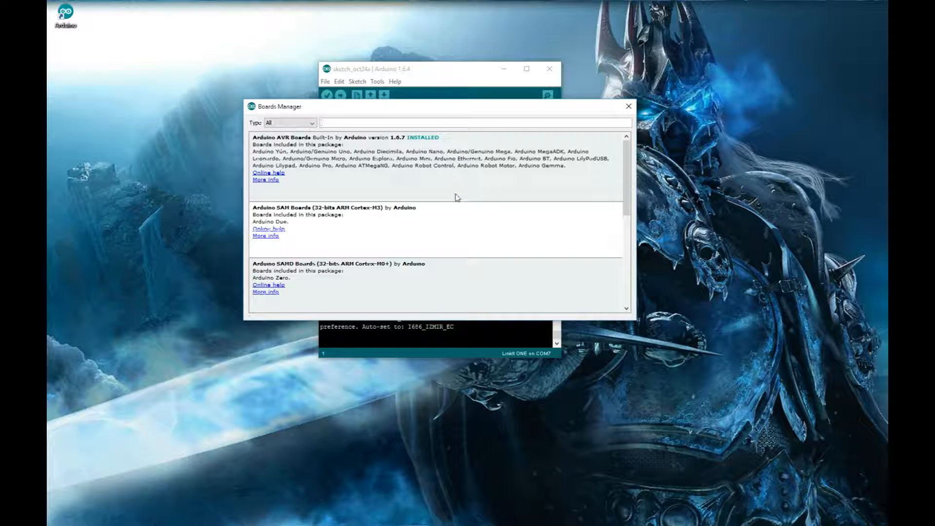
{"action": "left_click", "coordinate": [629, 106]}
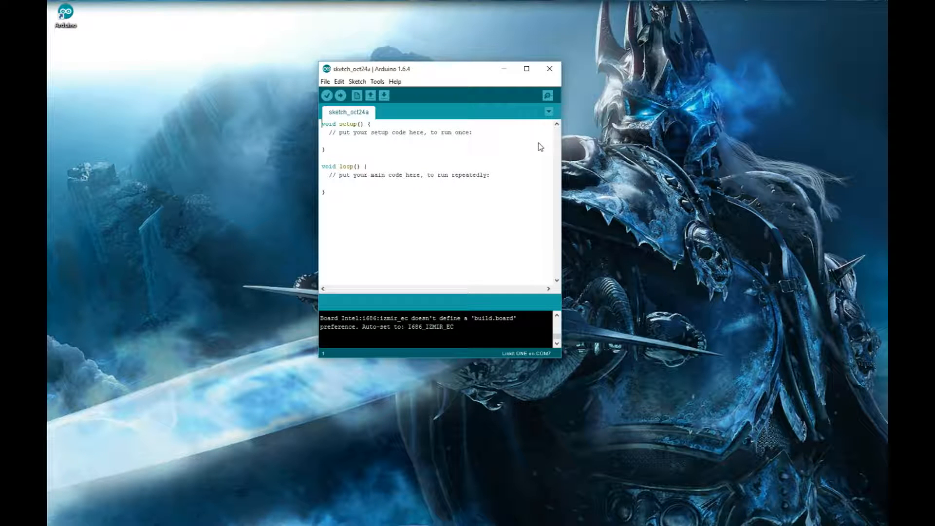
{"action": "left_click", "coordinate": [326, 82]}
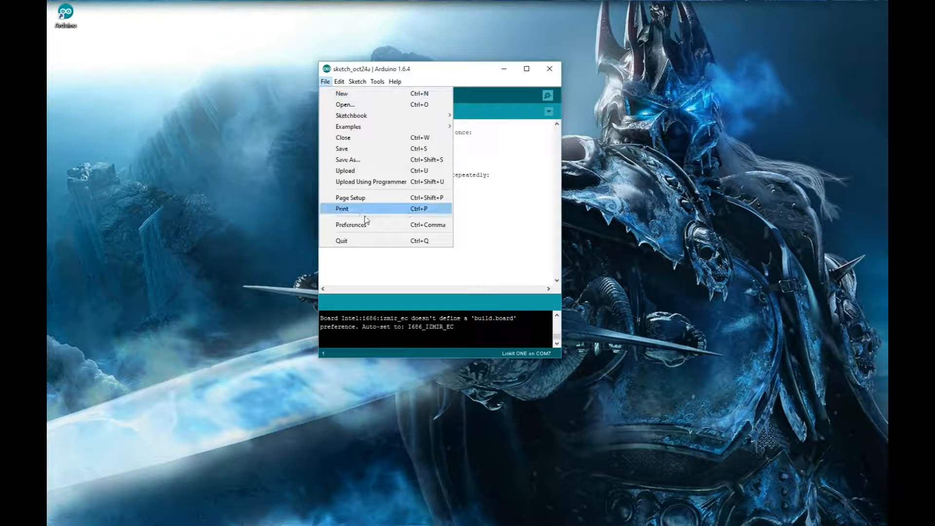
{"action": "left_click", "coordinate": [351, 224]}
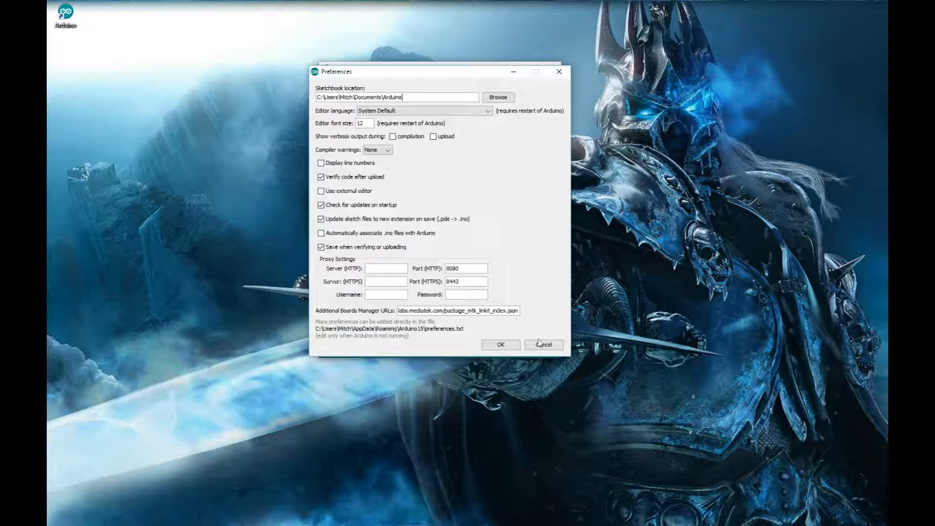
{"action": "left_click", "coordinate": [501, 344]}
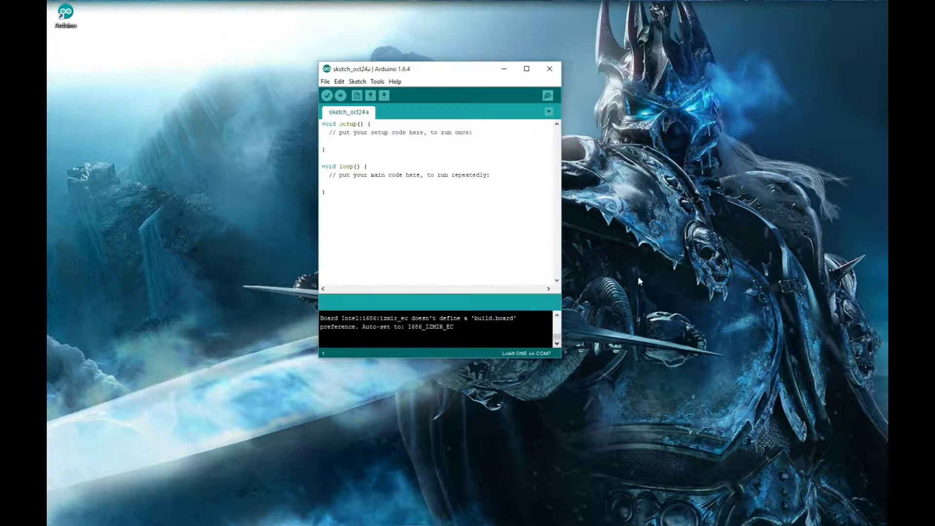
{"action": "left_click", "coordinate": [382, 83]}
{"action": "mouse_move", "coordinate": [411, 142]}
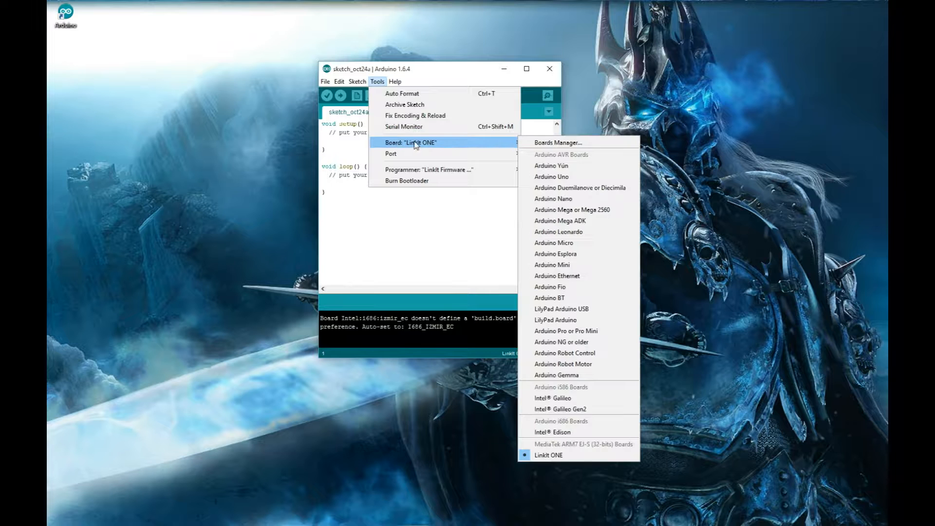
{"action": "left_click", "coordinate": [555, 138]}
{"action": "scroll", "coordinate": [537, 207], "scroll_direction": "down", "scroll_amount": 3}
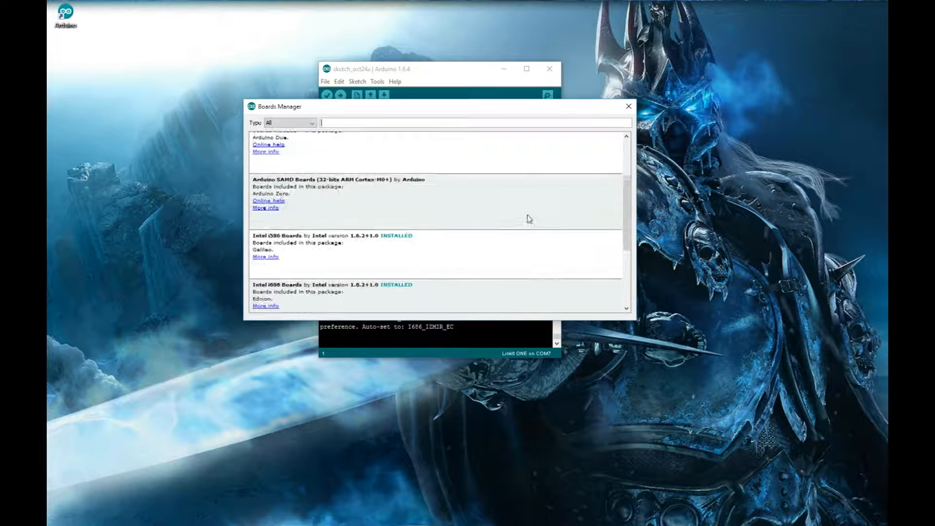
{"action": "scroll", "coordinate": [537, 207], "scroll_direction": "down", "scroll_amount": 2}
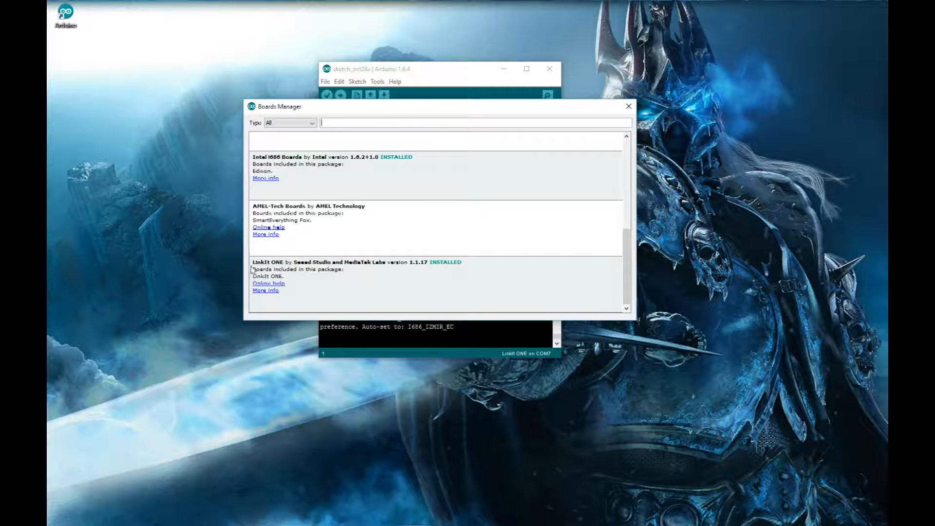
{"action": "left_click", "coordinate": [384, 278]}
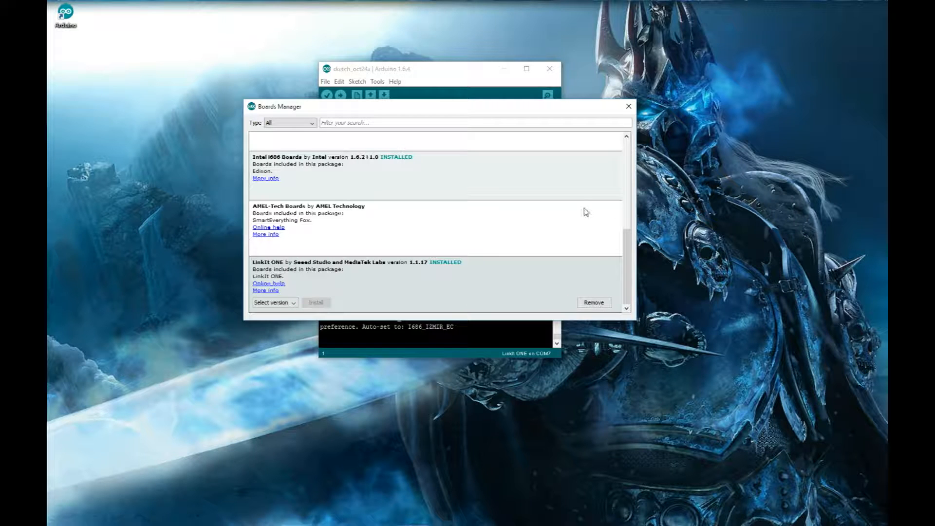
{"action": "left_click", "coordinate": [629, 106]}
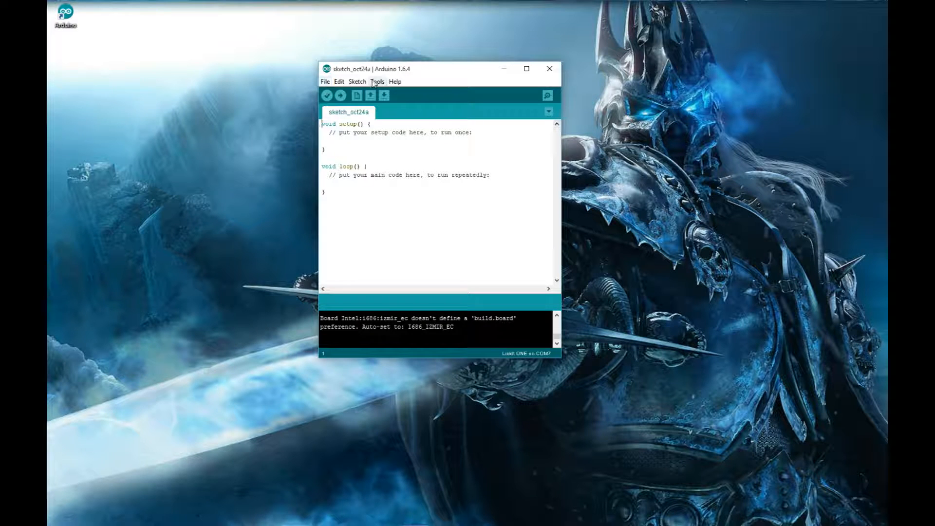
Step: Set the editor font size to 20 in Preferences and maximize the sketch window
{"action": "left_click", "coordinate": [326, 81]}
{"action": "left_click", "coordinate": [350, 227]}
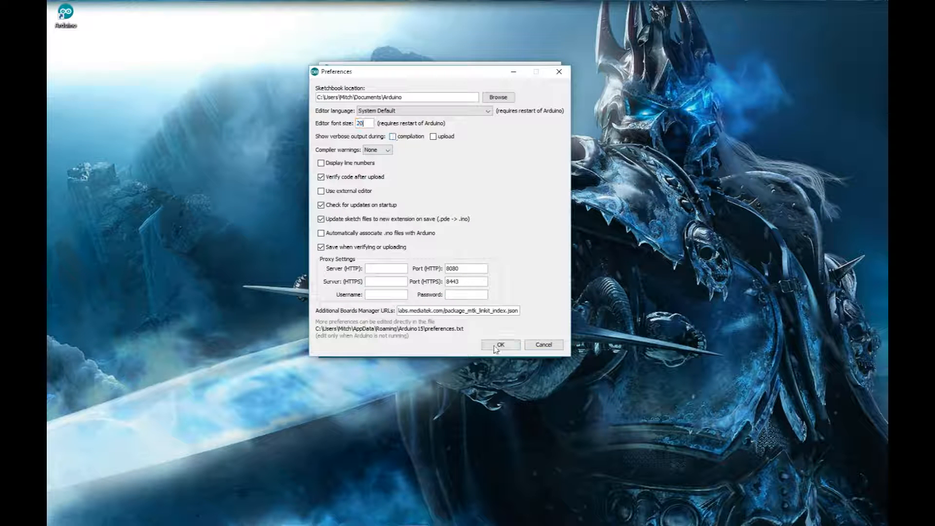
{"action": "left_click", "coordinate": [500, 344]}
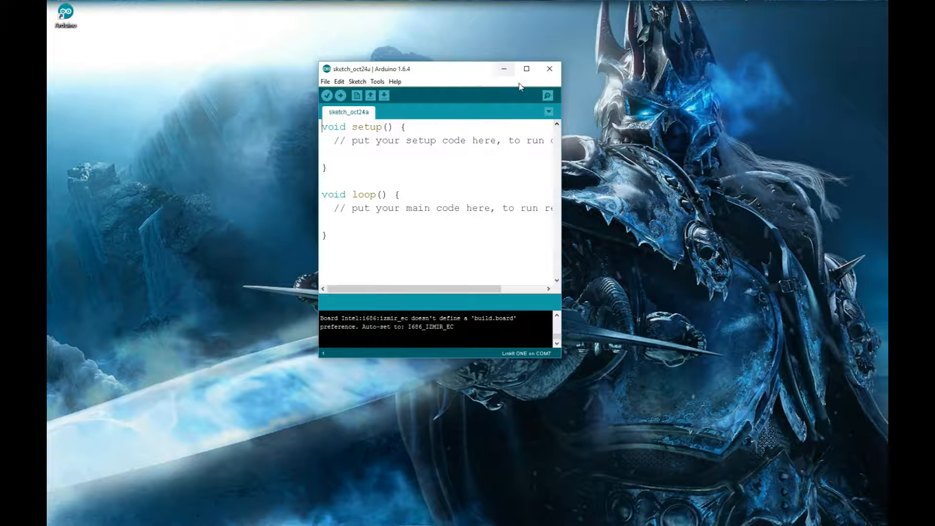
{"action": "left_click", "coordinate": [526, 69]}
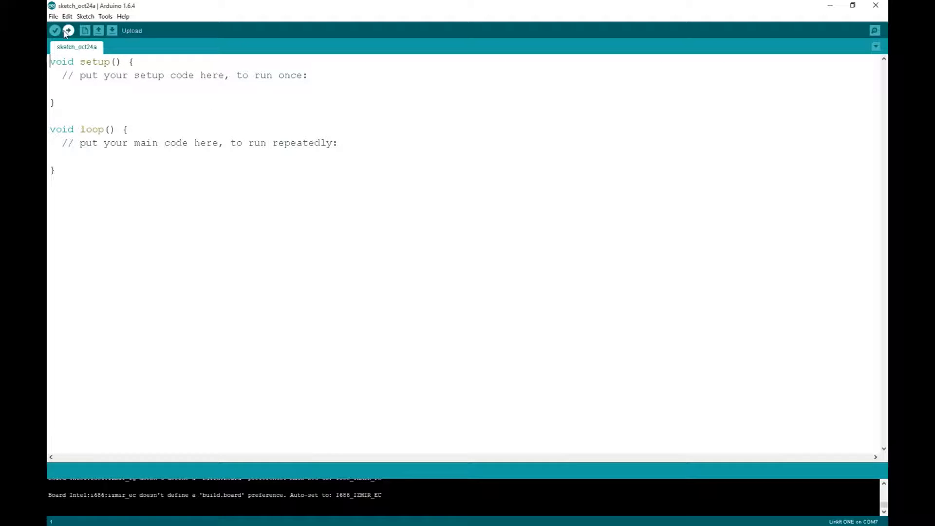
Step: Browse File > Examples to the LAudio library's AudioPlayer example
{"action": "left_click", "coordinate": [54, 16]}
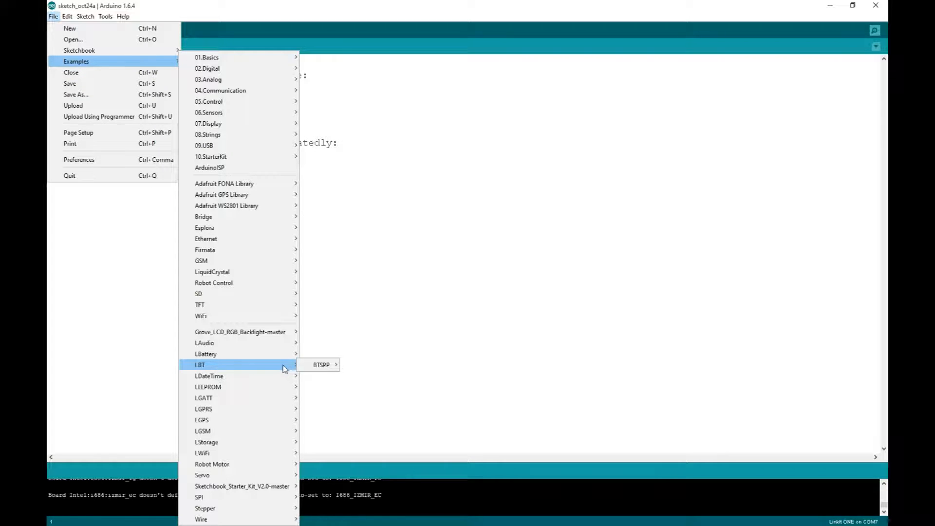
{"action": "mouse_move", "coordinate": [220, 343]}
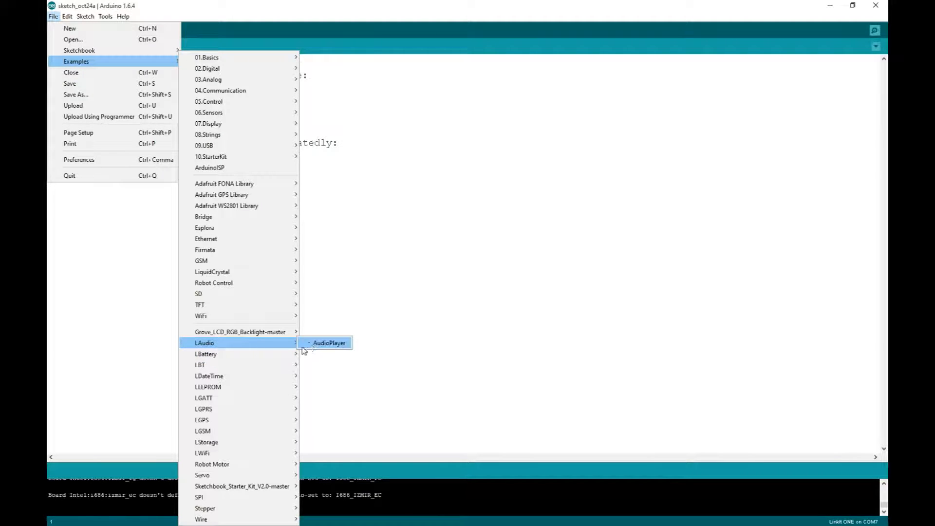
Step: Bring up the AudioPlayer example full screen and inspect the if-line comment
{"action": "left_click", "coordinate": [325, 344]}
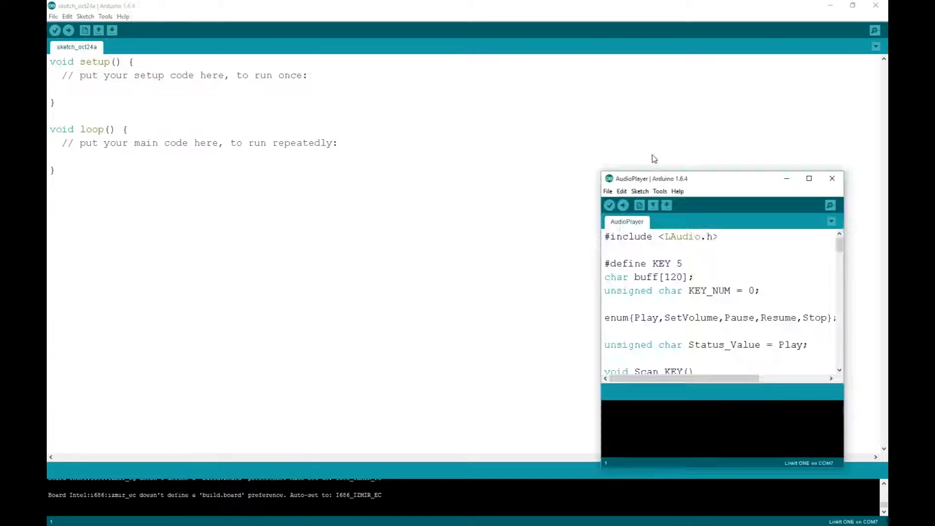
{"action": "double_click", "coordinate": [652, 178]}
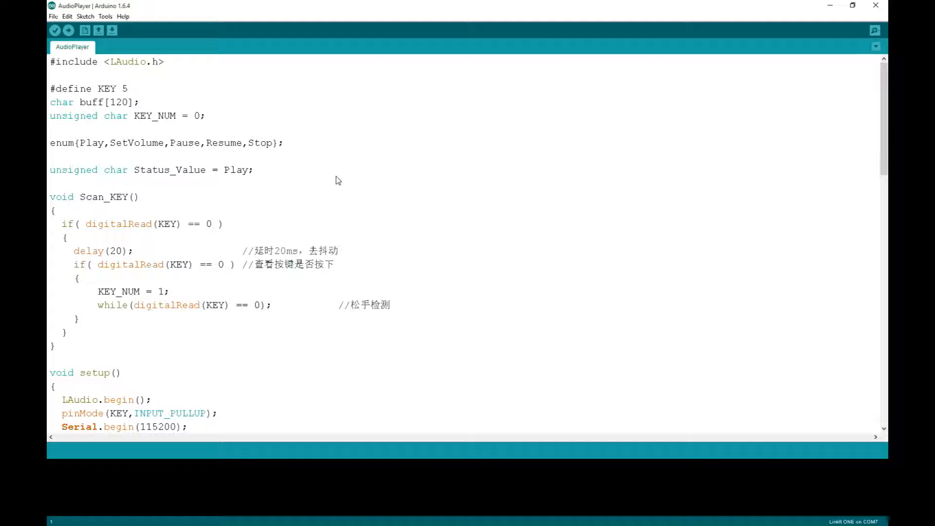
{"action": "scroll", "coordinate": [336, 176], "scroll_direction": "down", "scroll_amount": 2}
{"action": "scroll", "coordinate": [292, 178], "scroll_direction": "down", "scroll_amount": 1}
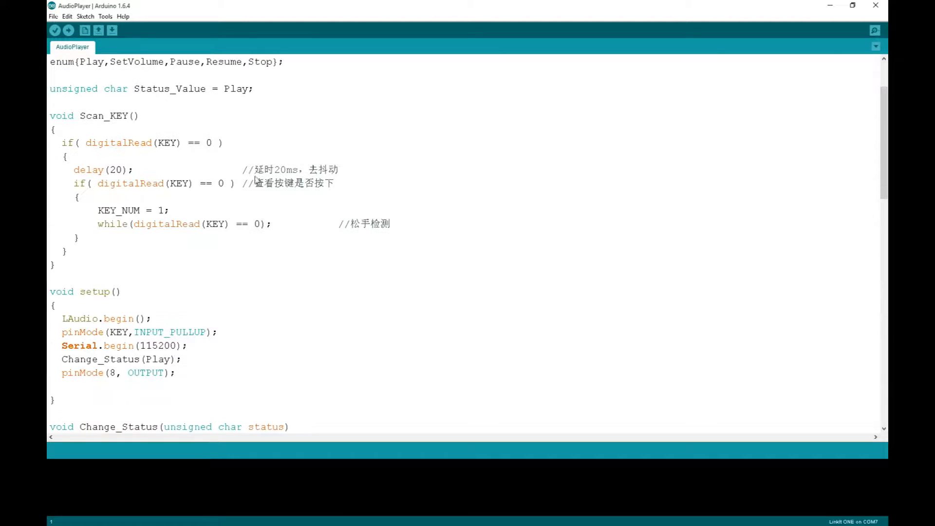
{"action": "mouse_move", "coordinate": [256, 184]}
{"action": "left_mouse_down"}
{"action": "mouse_move", "coordinate": [335, 183]}
{"action": "mouse_move", "coordinate": [256, 182]}
{"action": "left_mouse_up"}
{"action": "scroll", "coordinate": [410, 213], "scroll_direction": "up", "scroll_amount": 3}
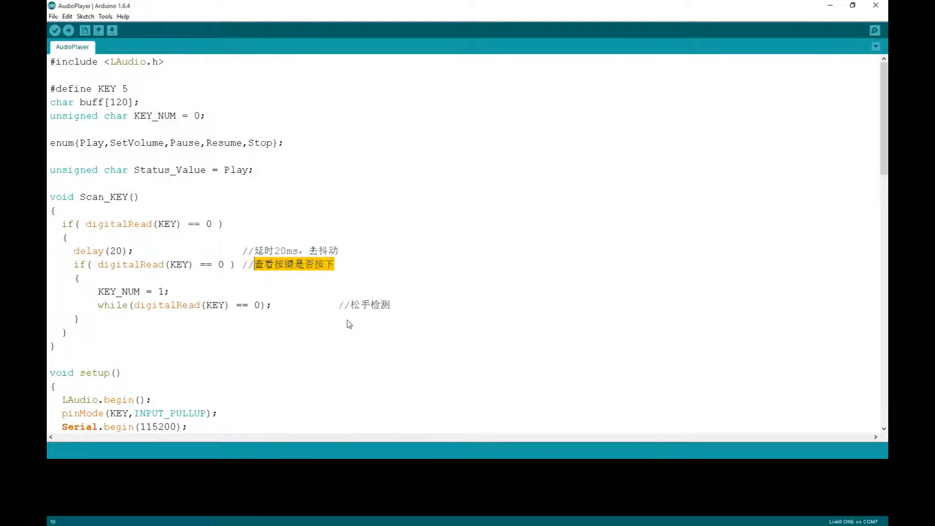
{"action": "left_click", "coordinate": [298, 251]}
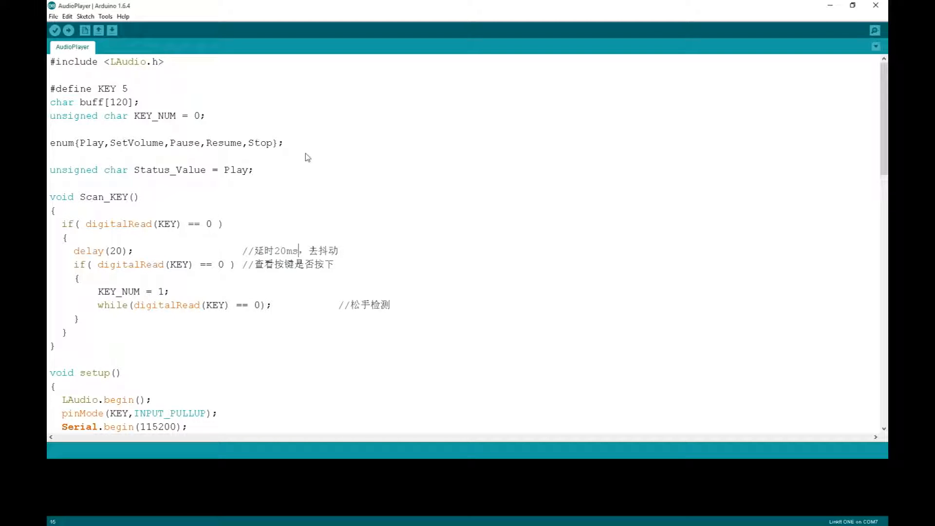
{"action": "scroll", "coordinate": [338, 145], "scroll_direction": "down", "scroll_amount": 5}
{"action": "scroll", "coordinate": [337, 145], "scroll_direction": "down", "scroll_amount": 3}
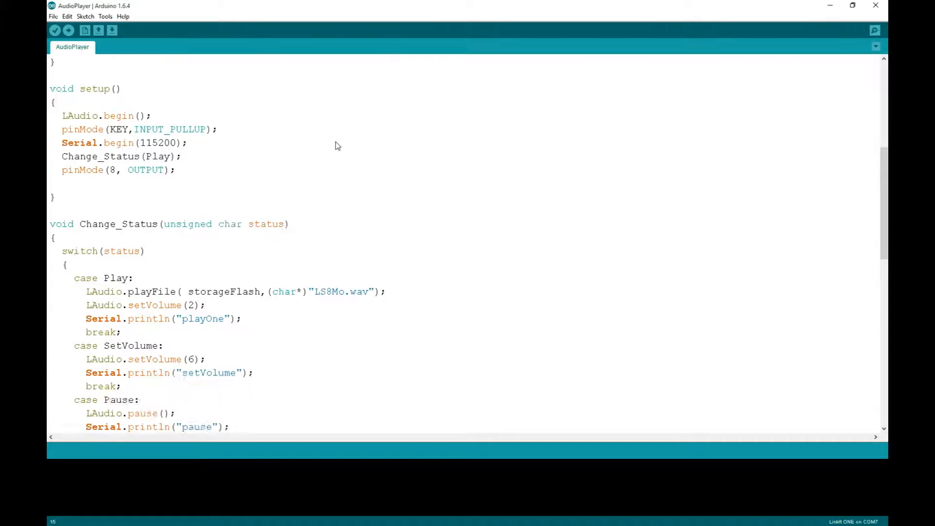
{"action": "scroll", "coordinate": [344, 168], "scroll_direction": "down", "scroll_amount": 5}
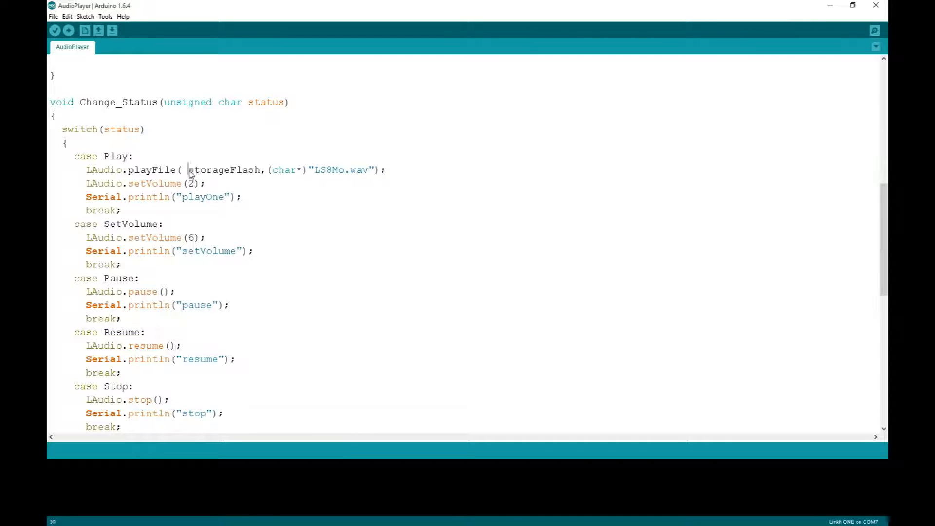
Step: Highlight the storageFlash, "LS8Mo.wav" arguments of LAudio.playFile
{"action": "mouse_move", "coordinate": [189, 170]}
{"action": "left_mouse_down"}
{"action": "mouse_move", "coordinate": [337, 183]}
{"action": "mouse_move", "coordinate": [371, 174]}
{"action": "left_mouse_up"}
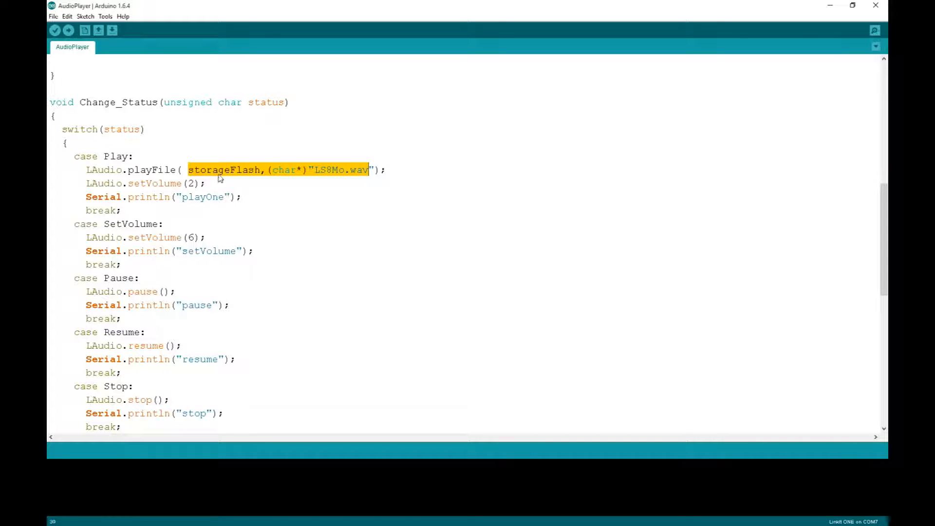
{"action": "left_click_drag", "start_coordinate": [184, 169], "coordinate": [387, 176]}
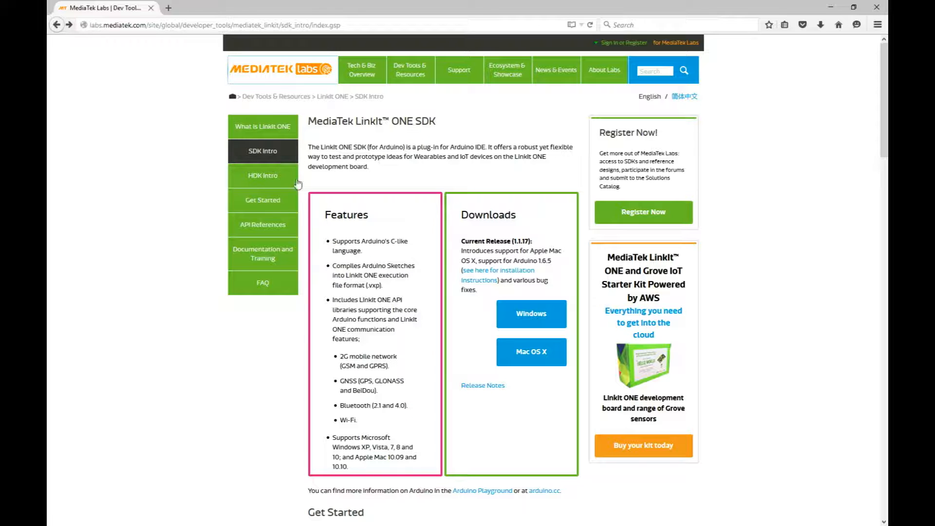
Step: Browse the LinkIt ONE API reference's Storage (SD/Flash) classes, LDrive and LFile
{"action": "left_click", "coordinate": [266, 228]}
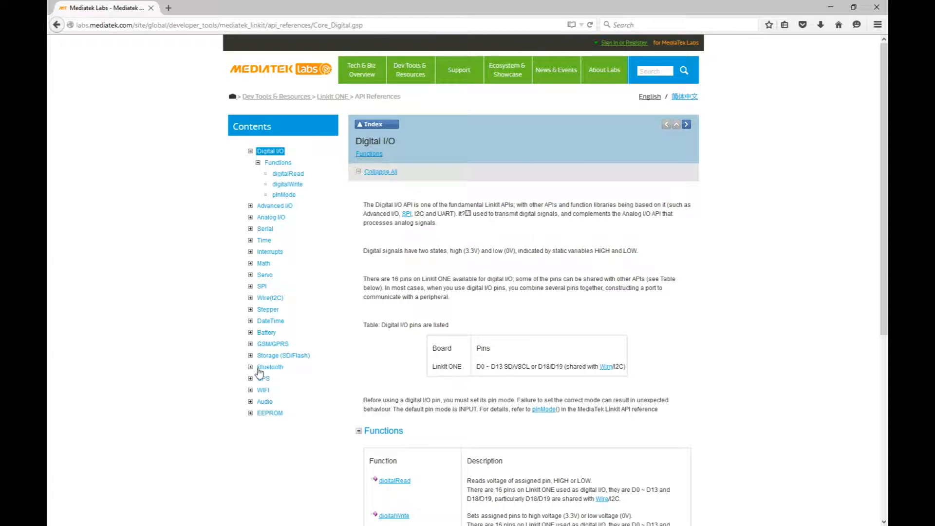
{"action": "left_click", "coordinate": [251, 357]}
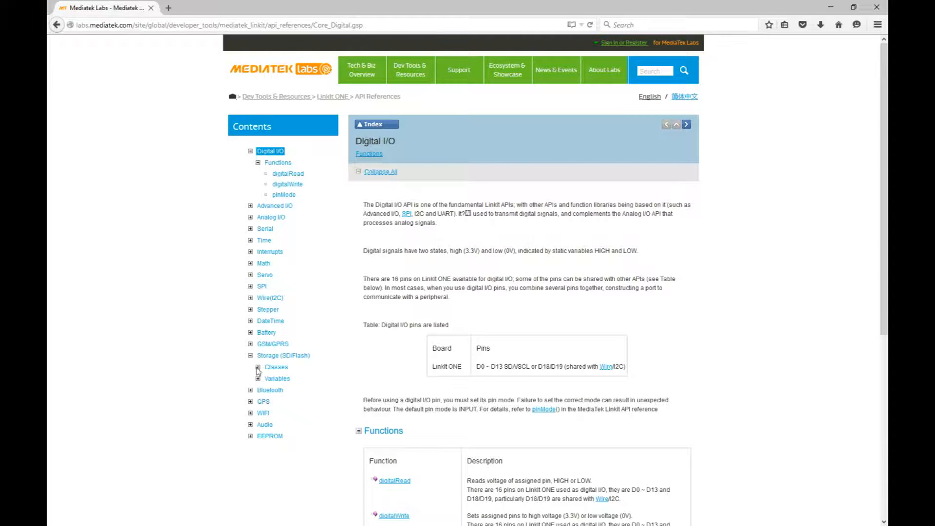
{"action": "left_click", "coordinate": [259, 368]}
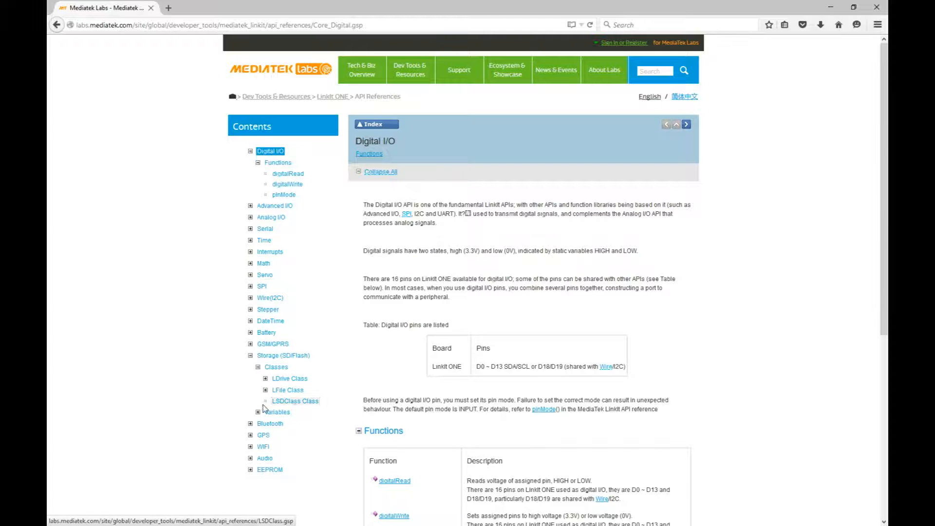
{"action": "left_click", "coordinate": [265, 379]}
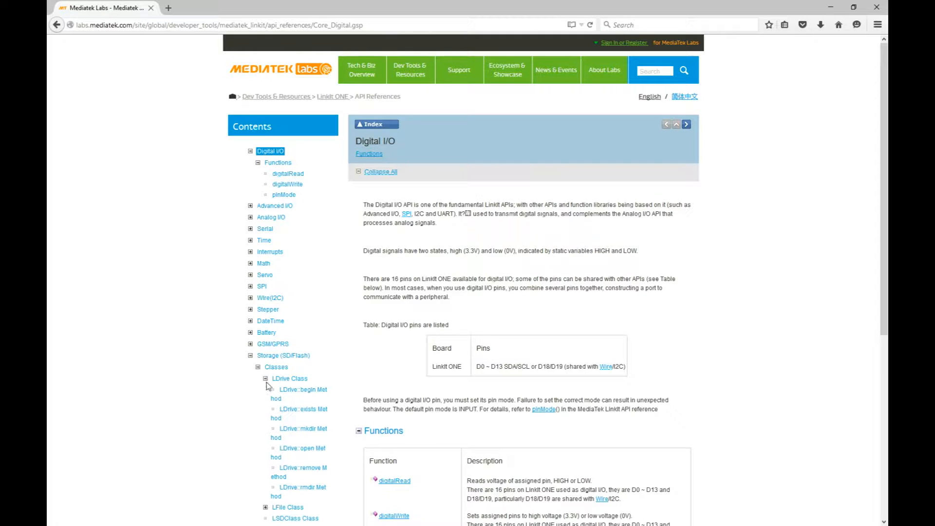
{"action": "scroll", "coordinate": [268, 386], "scroll_direction": "down", "scroll_amount": 5}
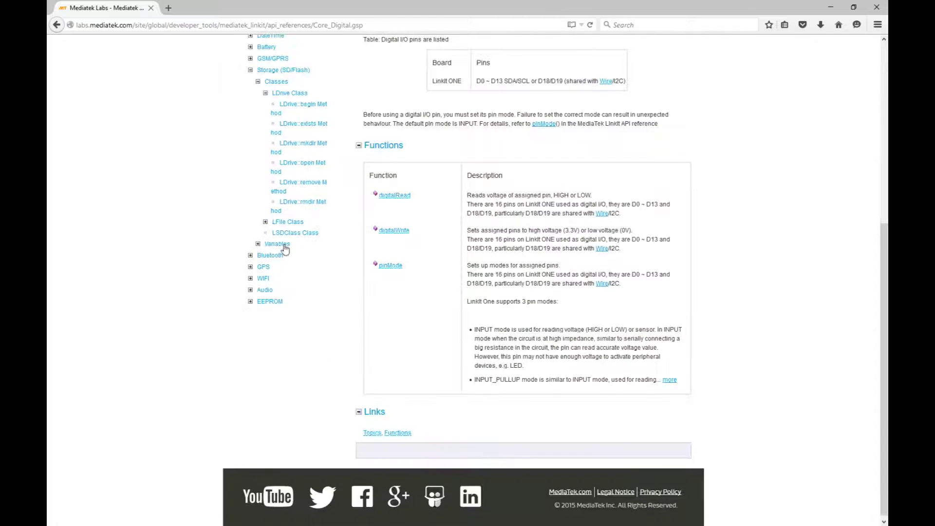
{"action": "left_click", "coordinate": [265, 94]}
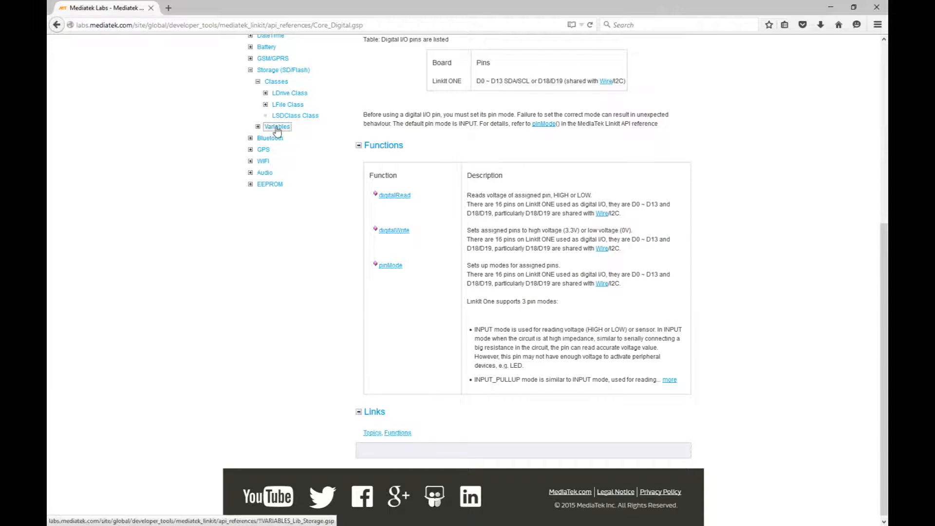
{"action": "left_click", "coordinate": [258, 127]}
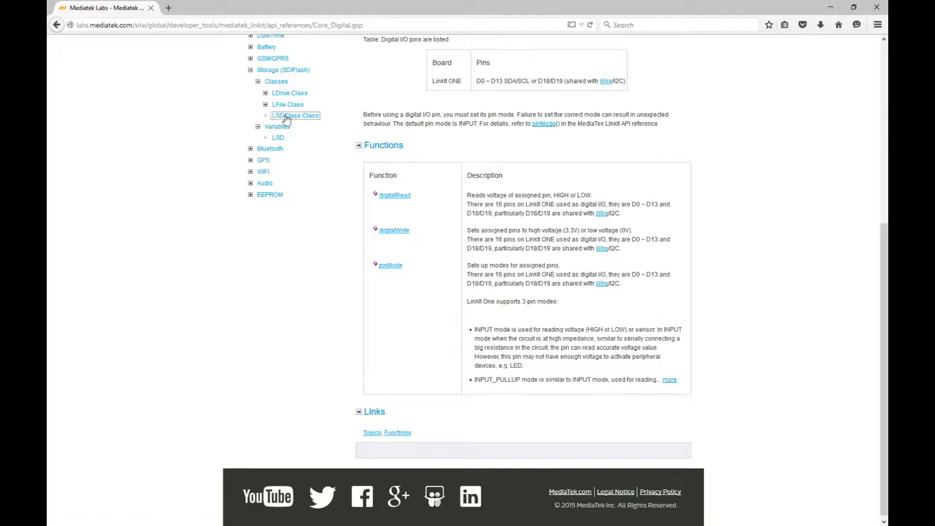
{"action": "left_click", "coordinate": [266, 105]}
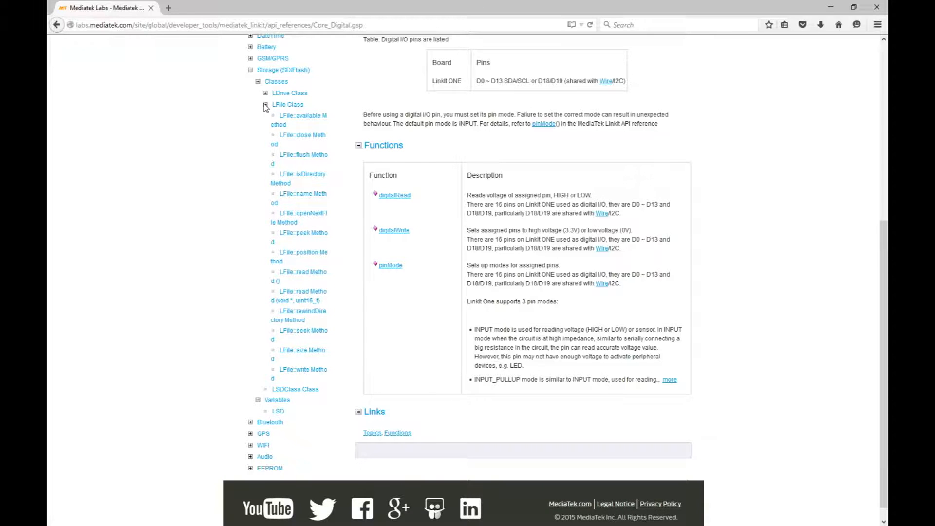
{"action": "left_click", "coordinate": [265, 105]}
{"action": "left_click", "coordinate": [266, 94]}
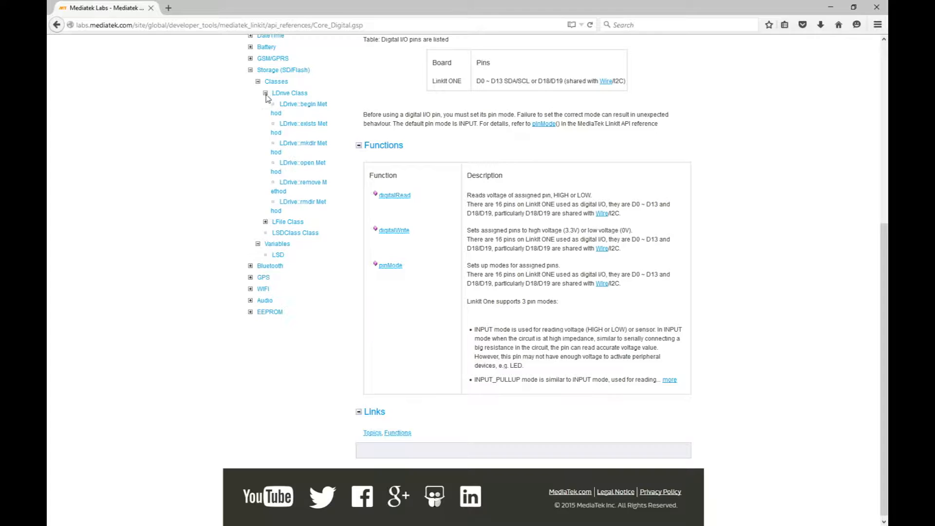
{"action": "scroll", "coordinate": [267, 93], "scroll_direction": "up", "scroll_amount": 3}
{"action": "scroll", "coordinate": [285, 187], "scroll_direction": "up", "scroll_amount": 2}
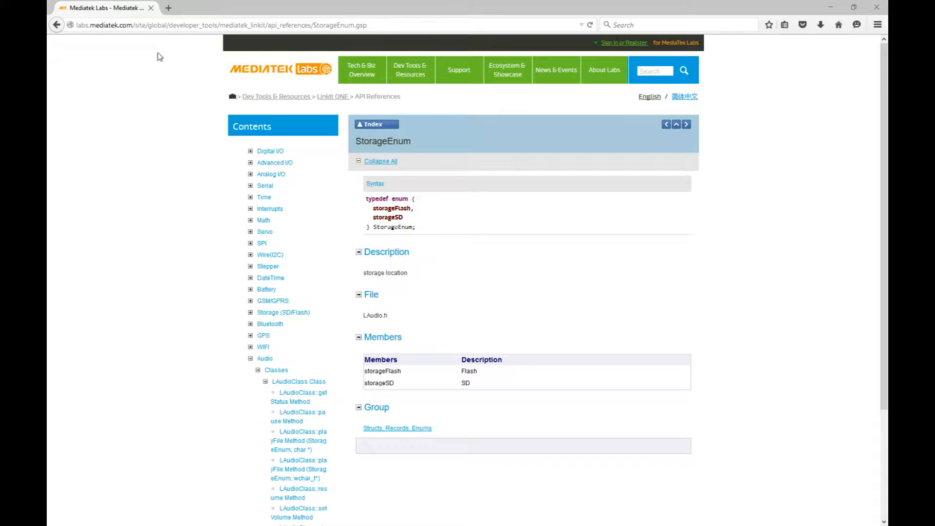
{"action": "scroll", "coordinate": [160, 195], "scroll_direction": "down", "scroll_amount": 2}
{"action": "scroll", "coordinate": [162, 219], "scroll_direction": "down", "scroll_amount": 2}
{"action": "scroll", "coordinate": [249, 241], "scroll_direction": "down", "scroll_amount": 2}
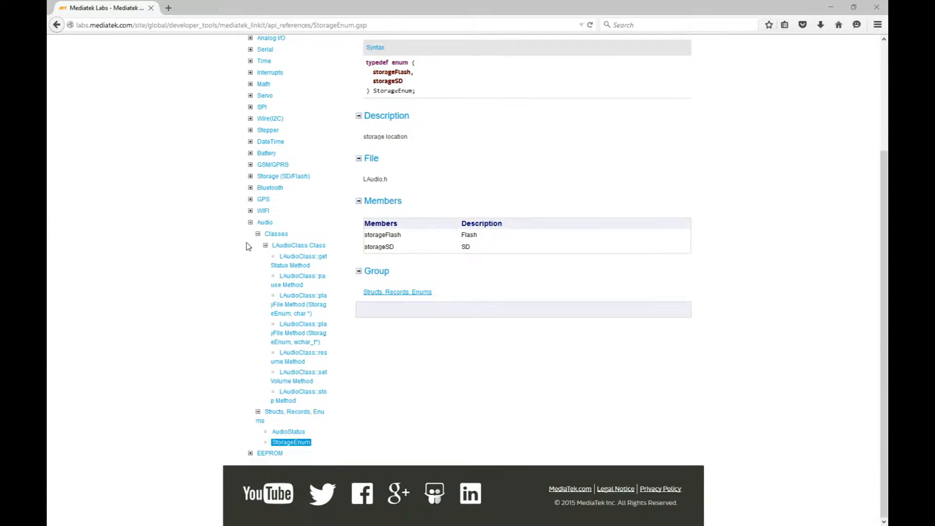
Step: Read the playFile method and StorageEnum pages: storageFlash is flash, storageSD is SD card
{"action": "mouse_move", "coordinate": [467, 8]}
{"action": "left_mouse_down"}
{"action": "mouse_move", "coordinate": [629, 168]}
{"action": "mouse_move", "coordinate": [436, 193]}
{"action": "left_mouse_up"}
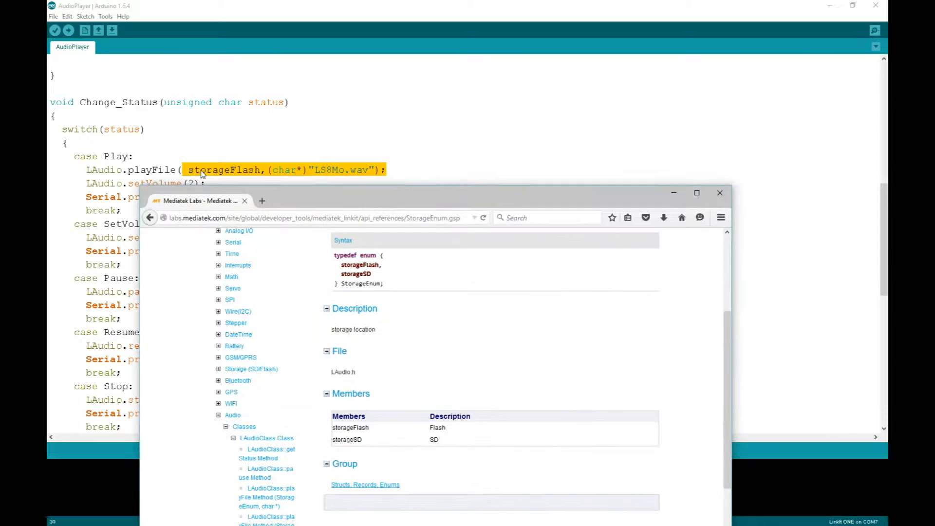
{"action": "left_click_drag", "start_coordinate": [416, 192], "coordinate": [465, 1]}
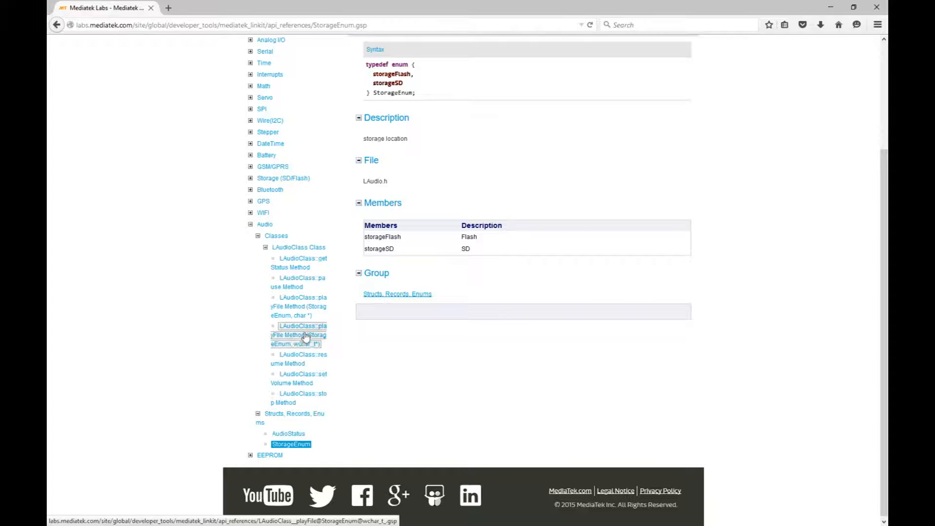
{"action": "left_click", "coordinate": [287, 338]}
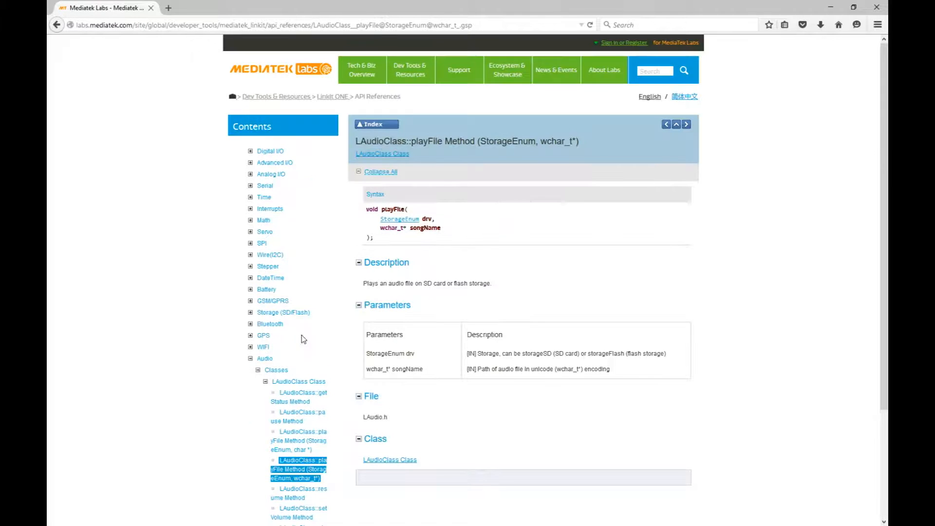
{"action": "scroll", "coordinate": [483, 207], "scroll_direction": "down", "scroll_amount": 3}
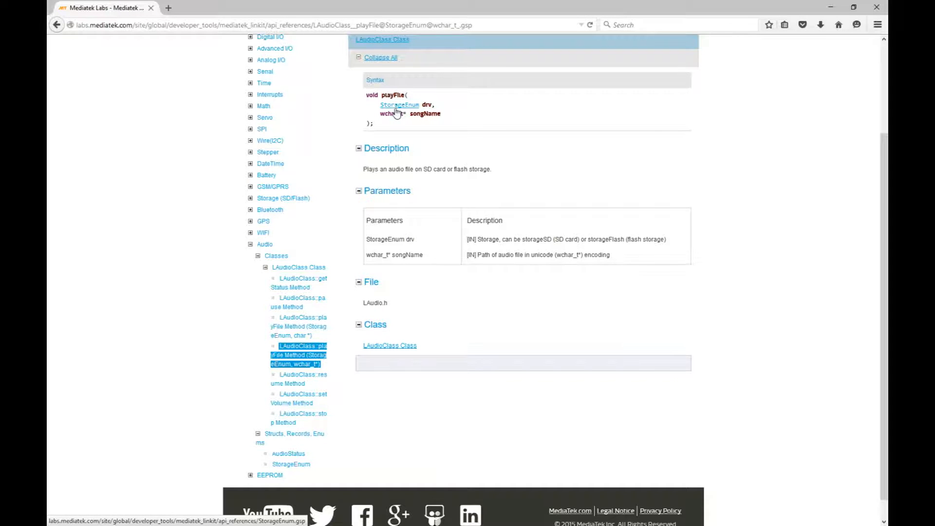
{"action": "left_click", "coordinate": [398, 109]}
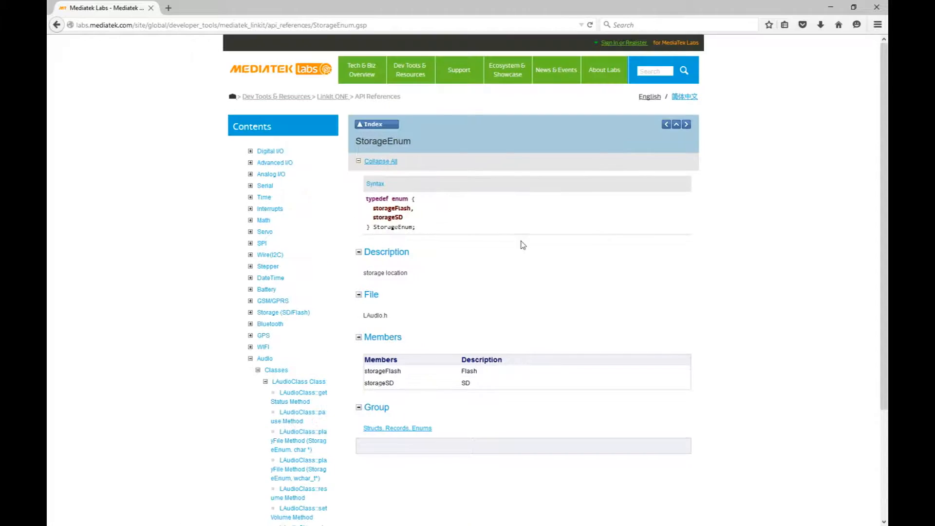
{"action": "scroll", "coordinate": [522, 244], "scroll_direction": "down", "scroll_amount": 3}
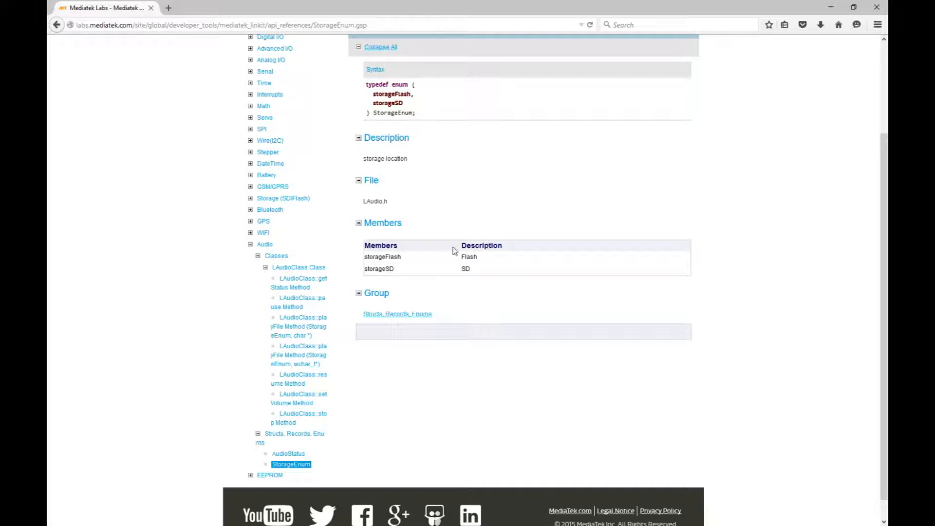
{"action": "double_click", "coordinate": [468, 257]}
{"action": "mouse_move", "coordinate": [368, 257]}
{"action": "left_mouse_down"}
{"action": "mouse_move", "coordinate": [398, 257]}
{"action": "mouse_move", "coordinate": [398, 269]}
{"action": "left_mouse_up"}
{"action": "double_click", "coordinate": [466, 269]}
{"action": "key", "text": "alt+Tab"}
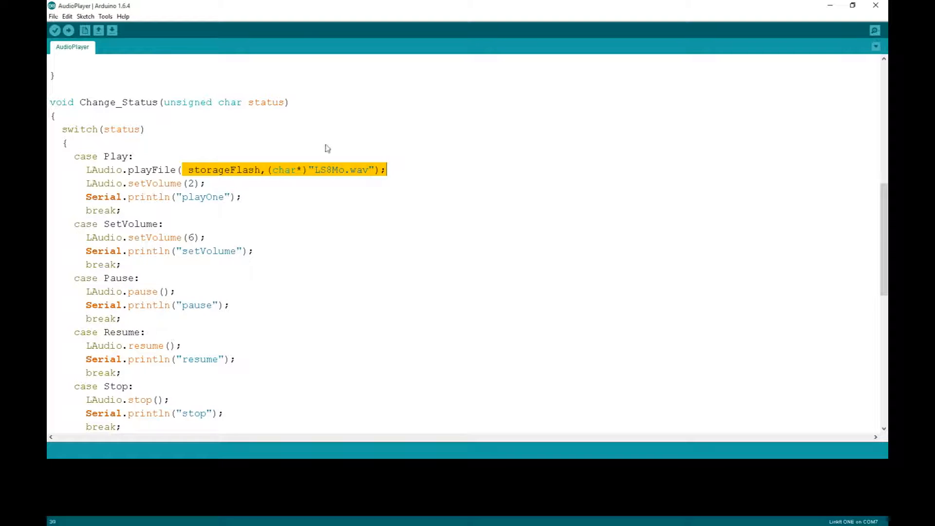
{"action": "double_click", "coordinate": [345, 172]}
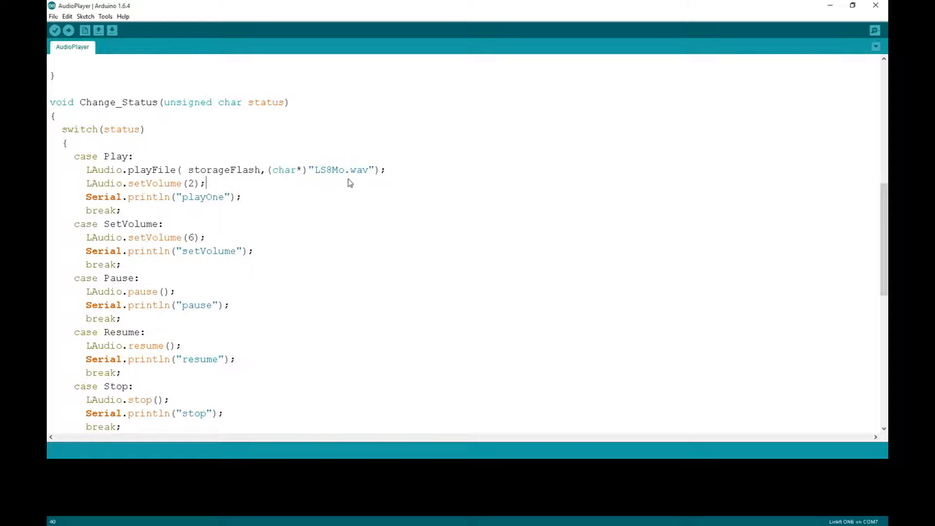
{"action": "left_click", "coordinate": [363, 177]}
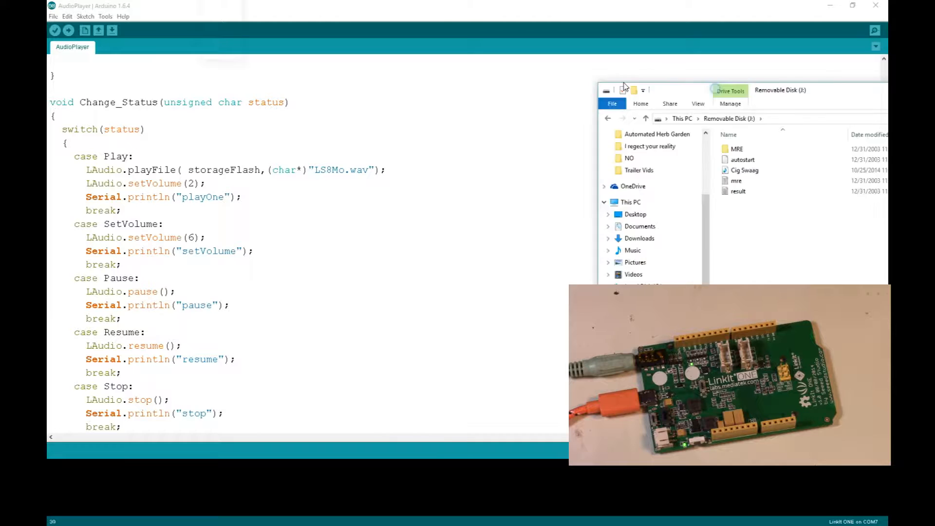
Step: Check the exact Cig Swaag MP3 name on Removable Disk (J:), then return to the playFile line
{"action": "left_click_drag", "start_coordinate": [730, 95], "coordinate": [547, 108]}
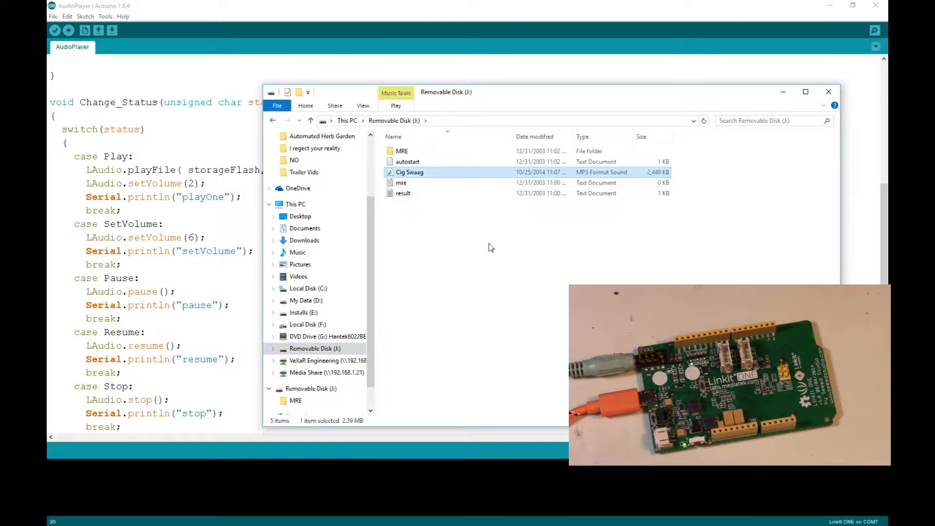
{"action": "left_click", "coordinate": [413, 173]}
{"action": "left_click_drag", "start_coordinate": [512, 97], "coordinate": [605, 95]}
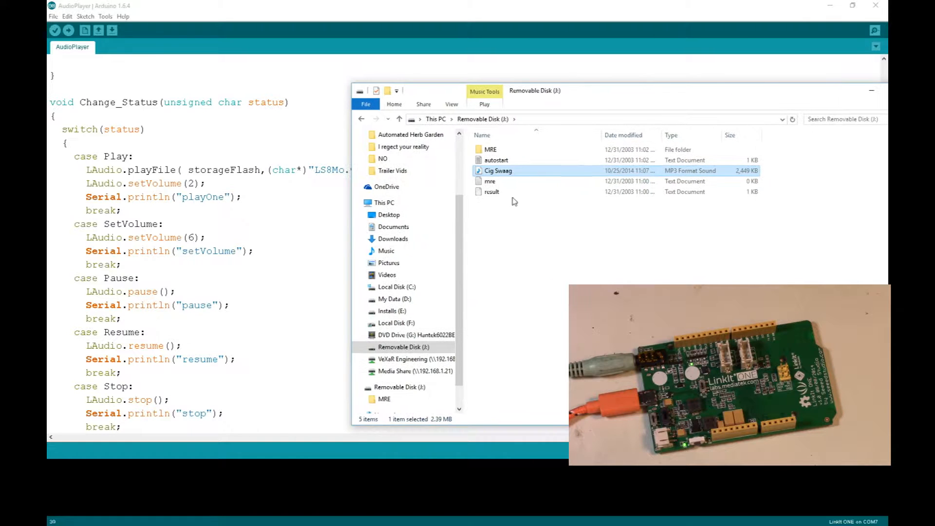
{"action": "left_click", "coordinate": [505, 171]}
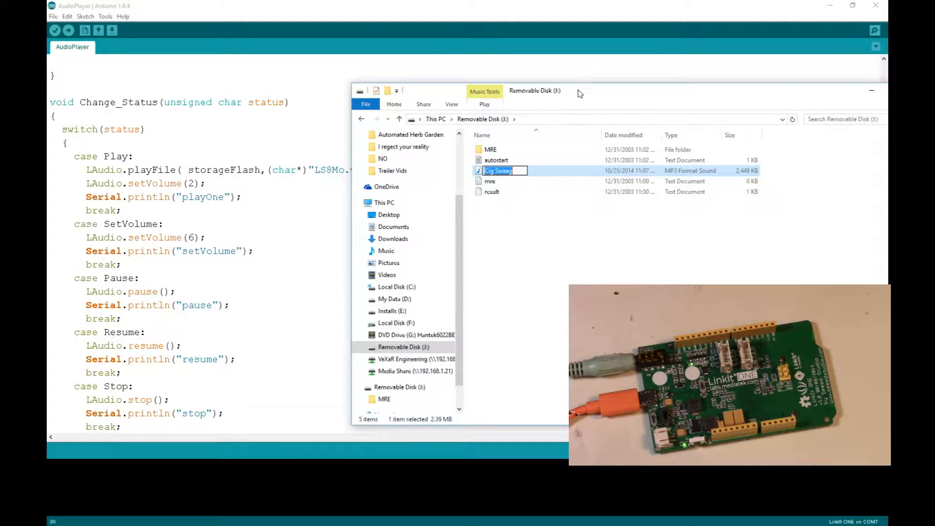
{"action": "left_click", "coordinate": [871, 91]}
{"action": "left_click", "coordinate": [381, 175]}
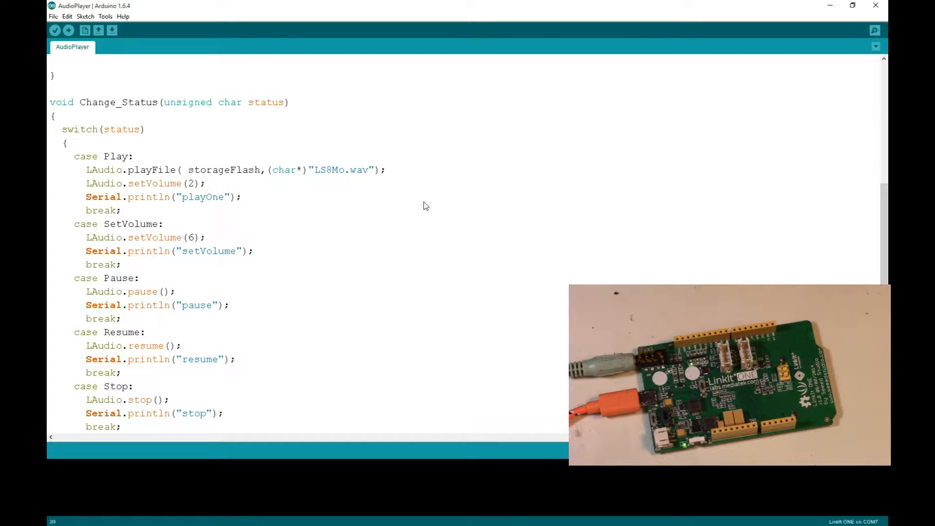
Step: Replace "LS8Mo.wav" with "Cig Swaag.mp3" in the playFile call
{"action": "key", "text": "BackSpace"}
{"action": "key", "text": "BackSpace"}
{"action": "key", "text": "BackSpace"}
{"action": "key", "text": "BackSpace"}
{"action": "key", "text": "BackSpace"}
{"action": "key", "text": "BackSpace"}
{"action": "key", "text": "BackSpace"}
{"action": "type", "text": "Cig Swaag."}
{"action": "type", "text": "mps"}
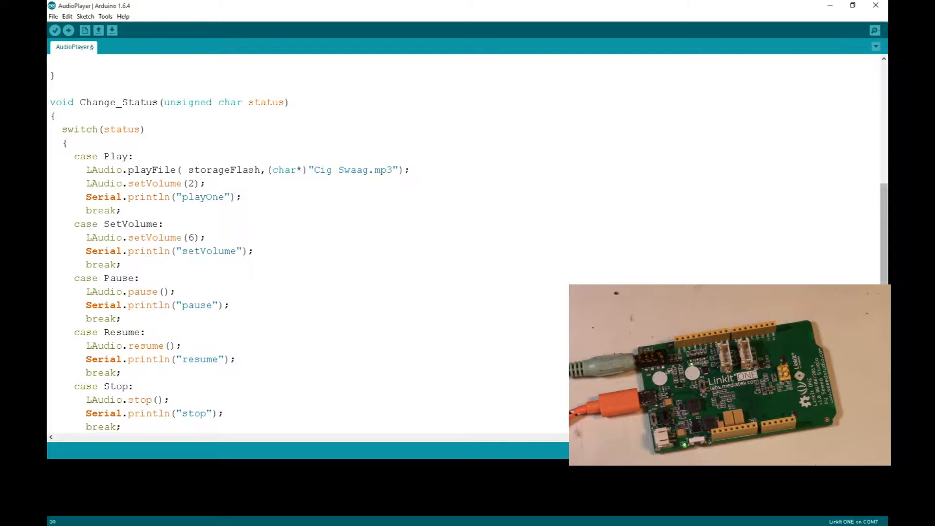
{"action": "mouse_move", "coordinate": [731, 110]}
{"action": "left_mouse_down"}
{"action": "mouse_move", "coordinate": [490, 126]}
{"action": "mouse_move", "coordinate": [591, 88]}
{"action": "left_mouse_up"}
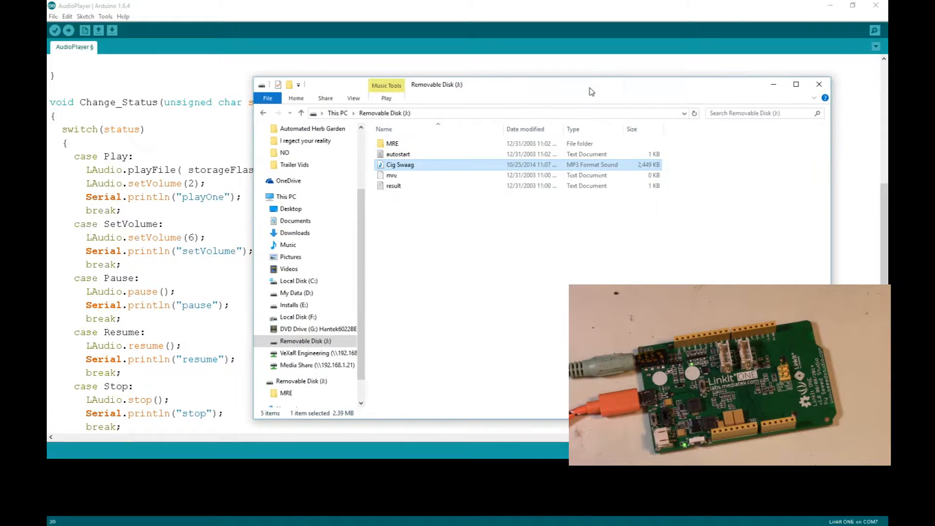
{"action": "left_click", "coordinate": [824, 88]}
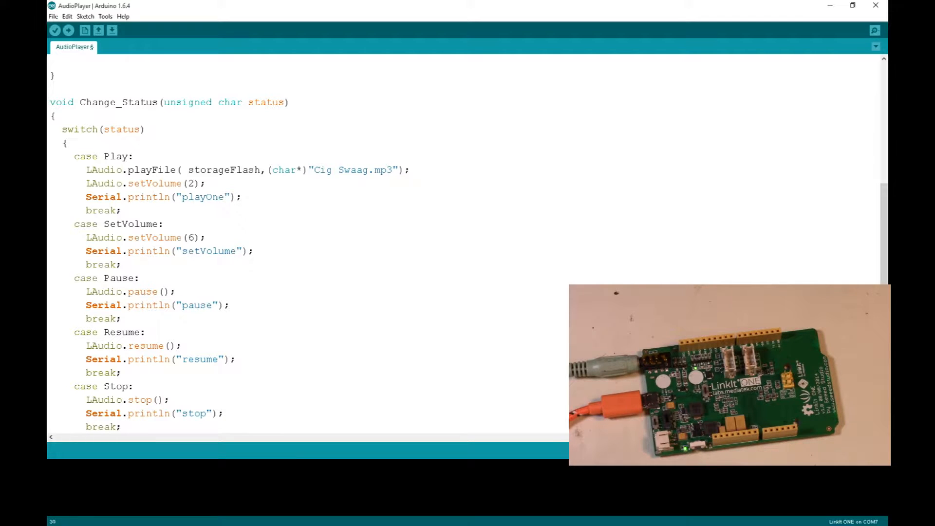
{"action": "key", "text": "alt+Tab"}
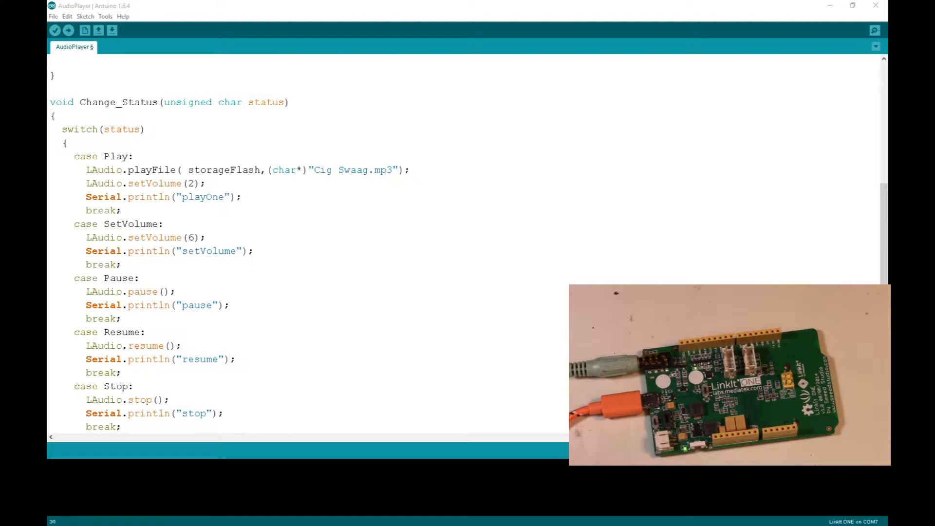
Step: Identify the MTK USB Modem Port as COM12 under Ports in Device Manager
{"action": "left_click_drag", "start_coordinate": [702, 110], "coordinate": [541, 76]}
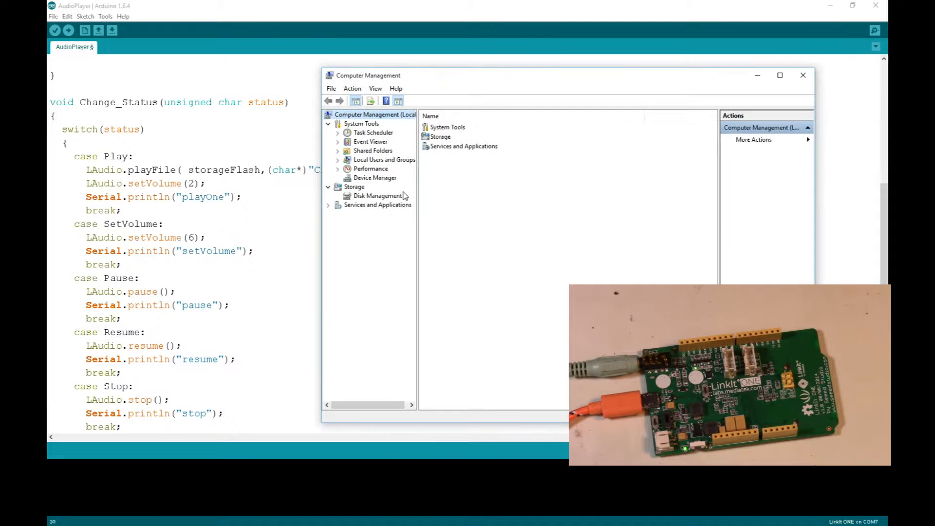
{"action": "left_click", "coordinate": [375, 178]}
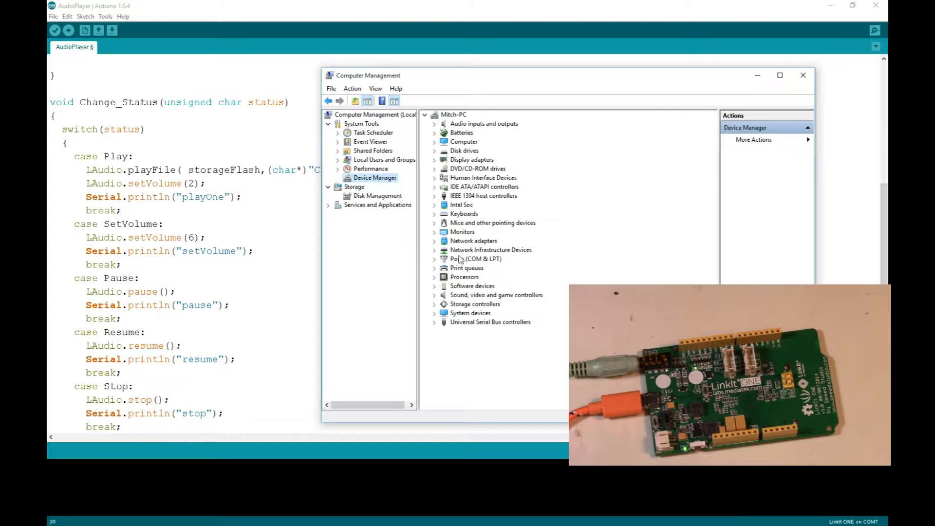
{"action": "left_click", "coordinate": [433, 261]}
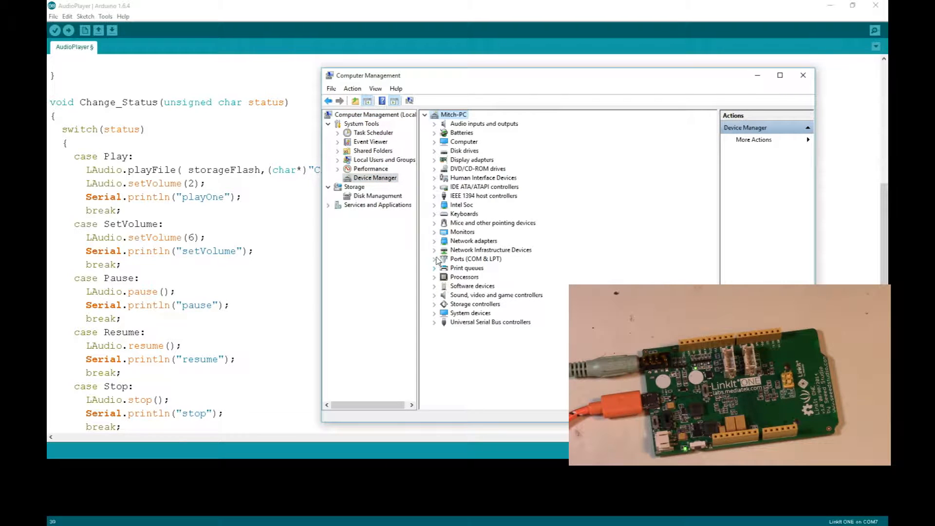
{"action": "left_click", "coordinate": [435, 259]}
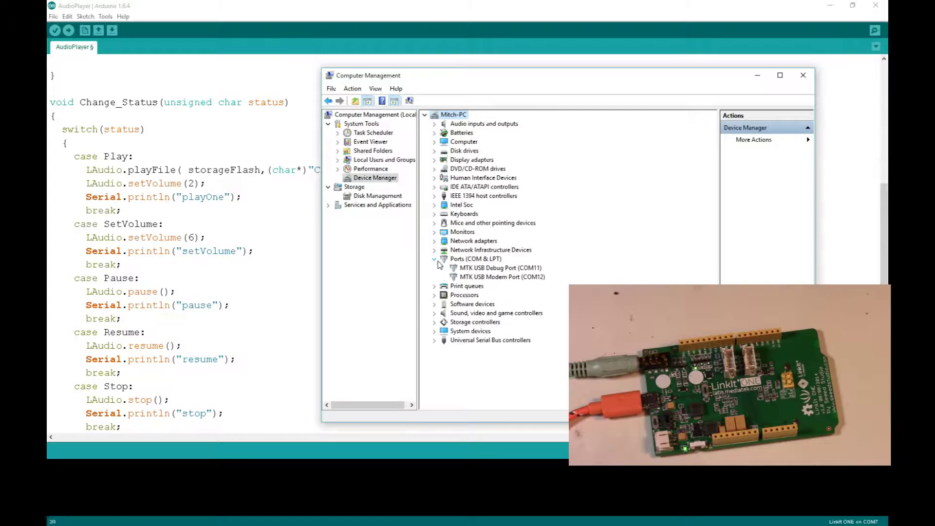
{"action": "left_click", "coordinate": [488, 278]}
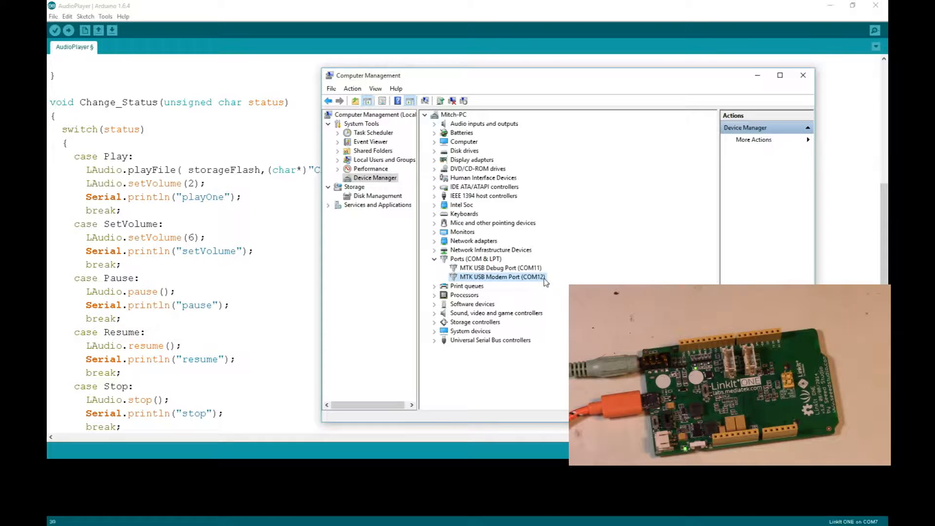
{"action": "left_click", "coordinate": [505, 269]}
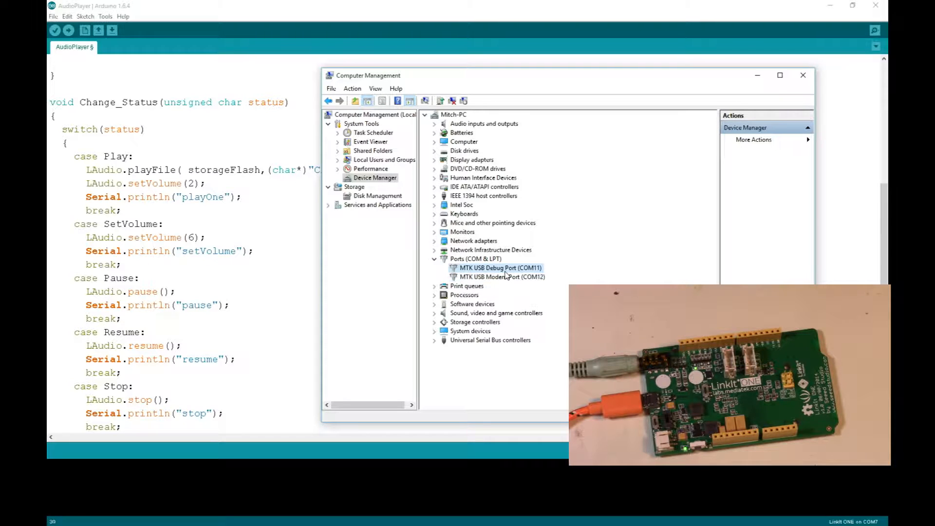
{"action": "left_click", "coordinate": [509, 278]}
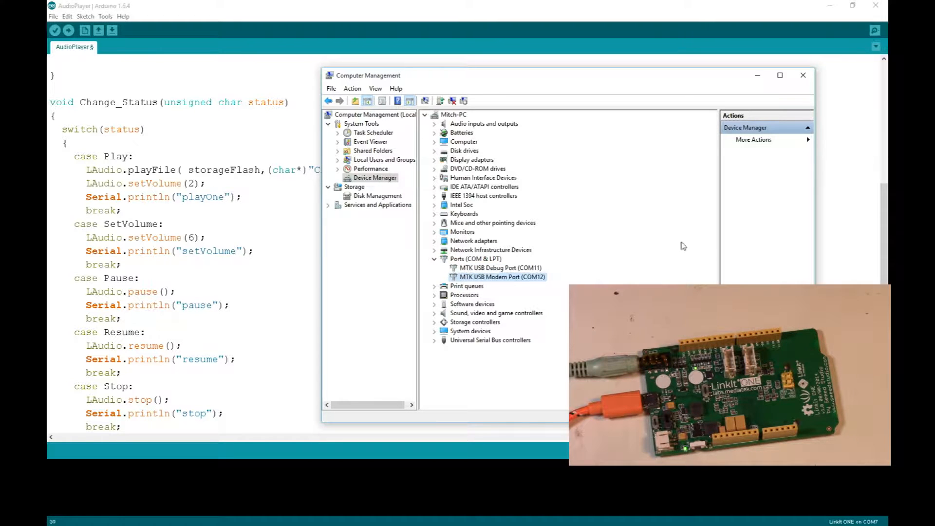
{"action": "left_click", "coordinate": [803, 76]}
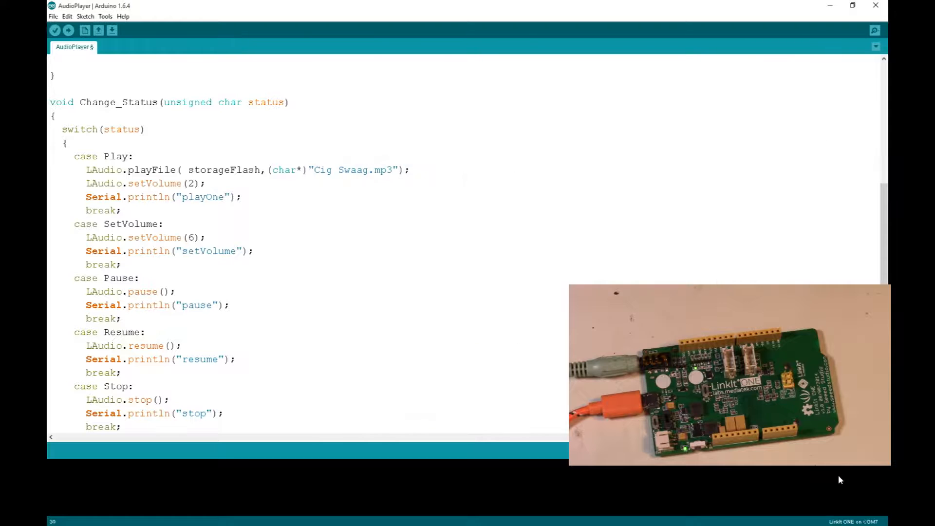
Step: Select COM12 as the board's port under Tools > Port
{"action": "left_click", "coordinate": [106, 16]}
{"action": "mouse_move", "coordinate": [119, 88]}
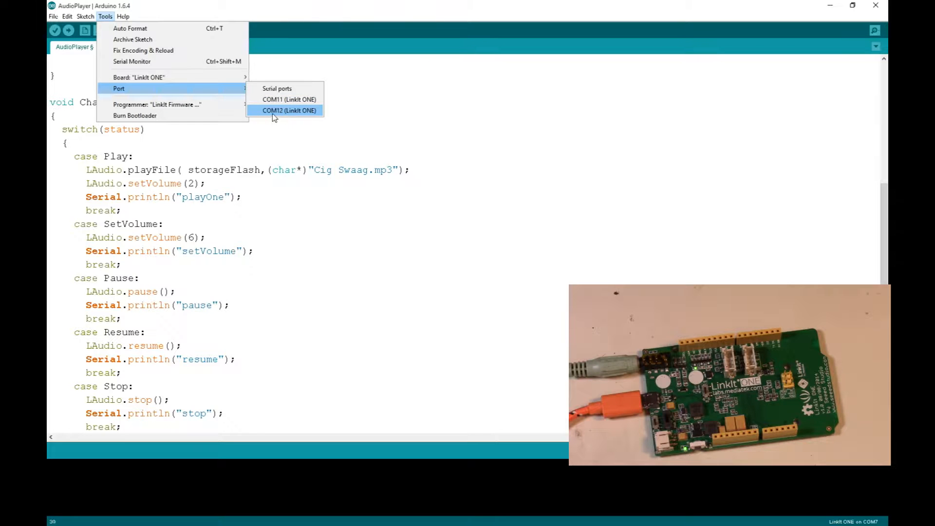
{"action": "left_click", "coordinate": [276, 115]}
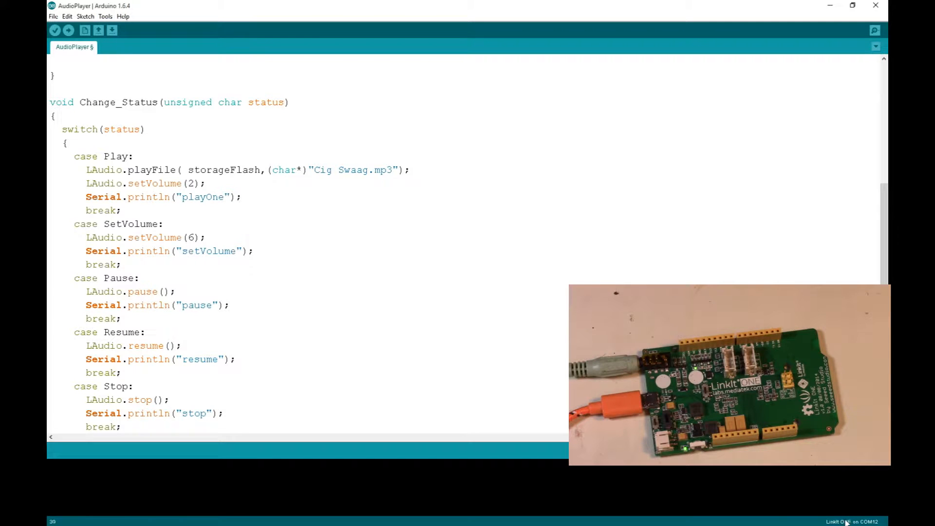
Step: Upload the edited AudioPlayer sketch to the LinkIt ONE on COM12
{"action": "left_click", "coordinate": [68, 31]}
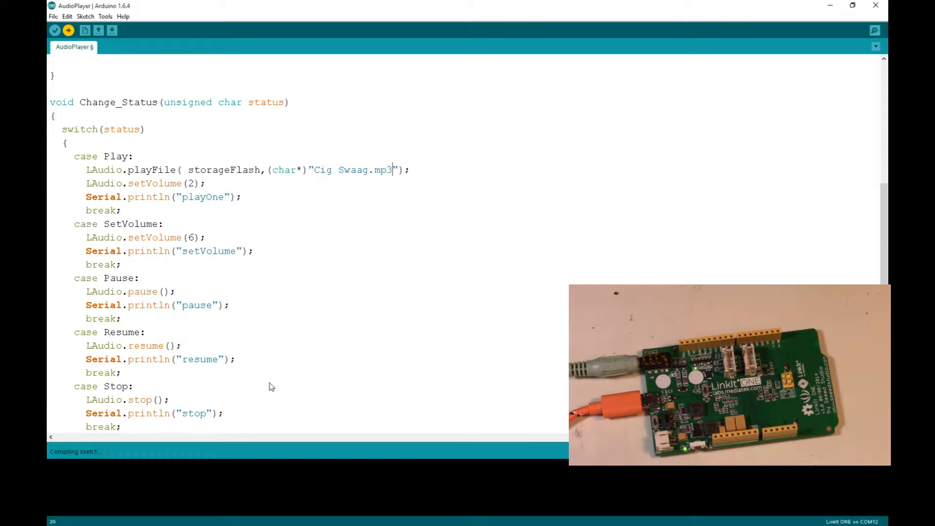